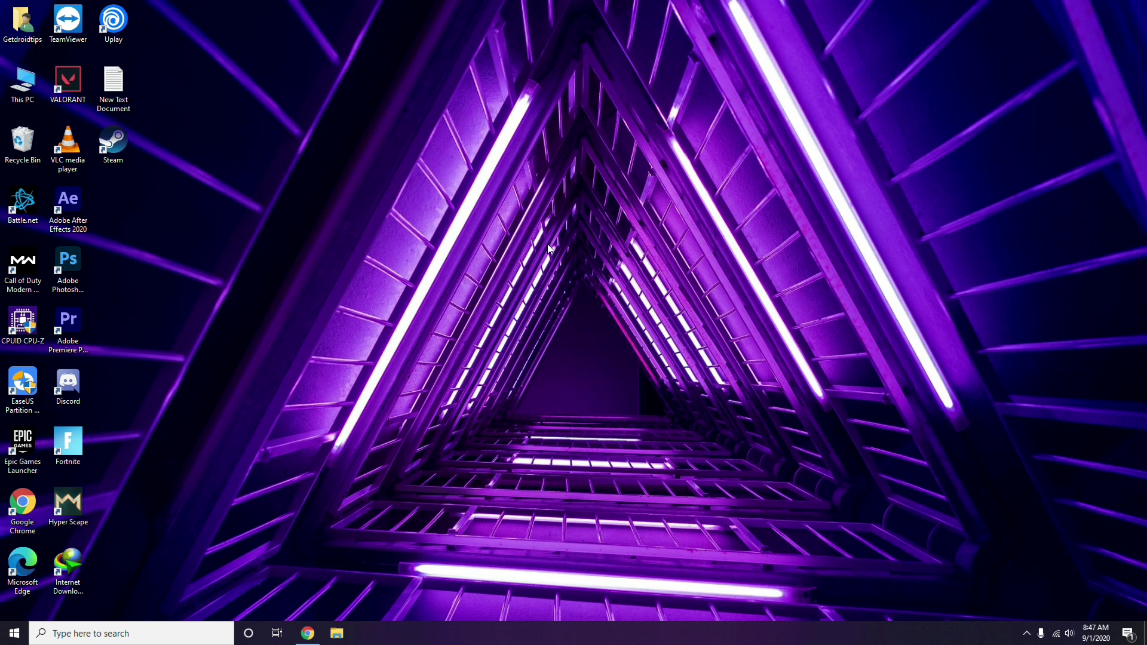
right_click(435, 167)
left_click(449, 220)
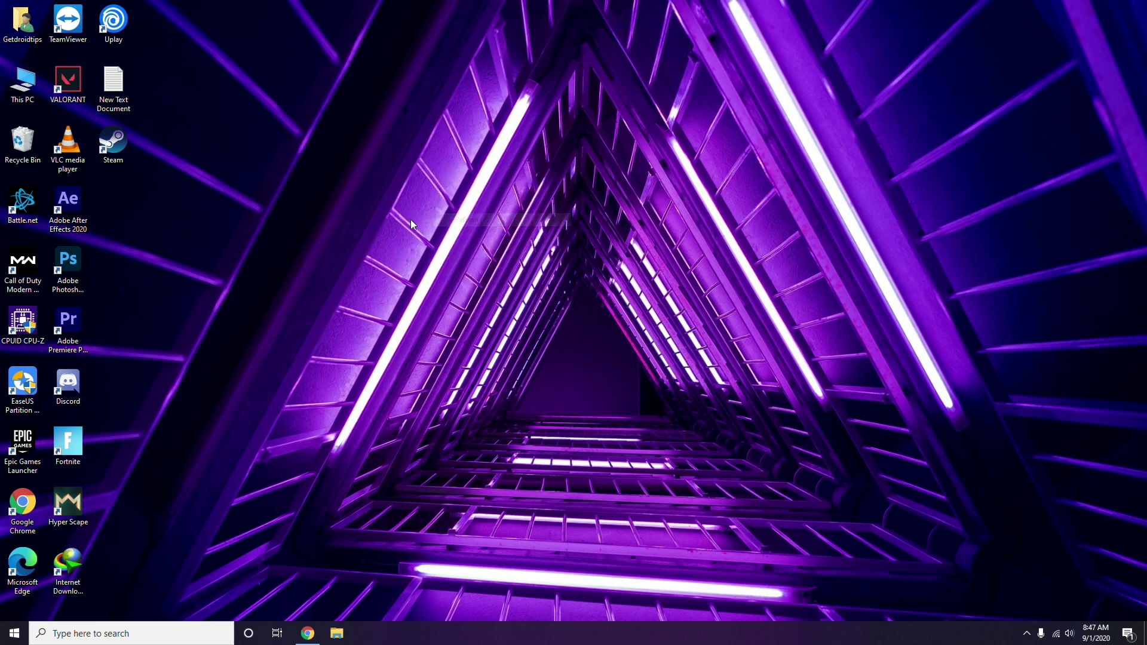
Open Computer Management for This PC, view the hardware categories in Device Manager, and close the window.
left_click(26, 100)
right_click(25, 101)
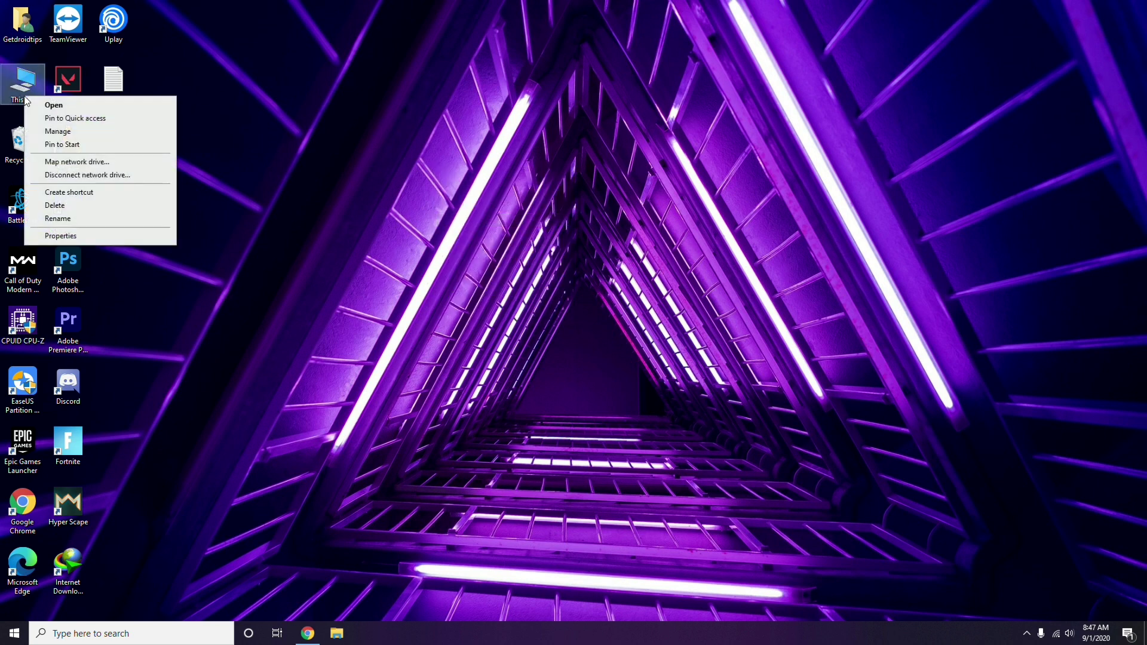
left_click(62, 132)
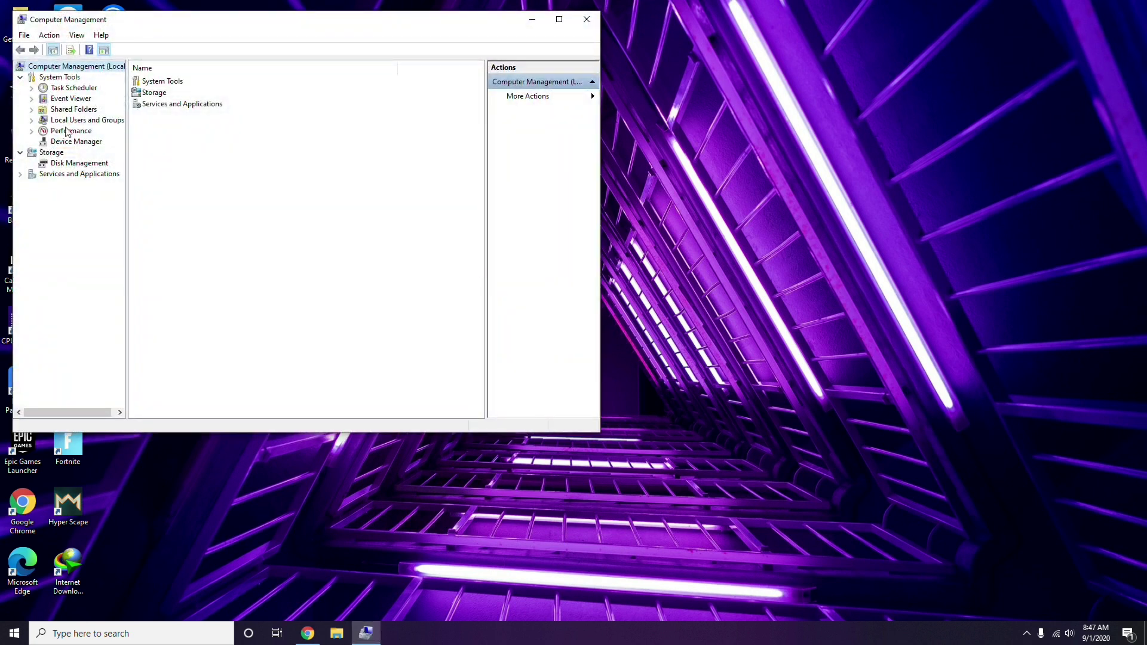
left_click(71, 142)
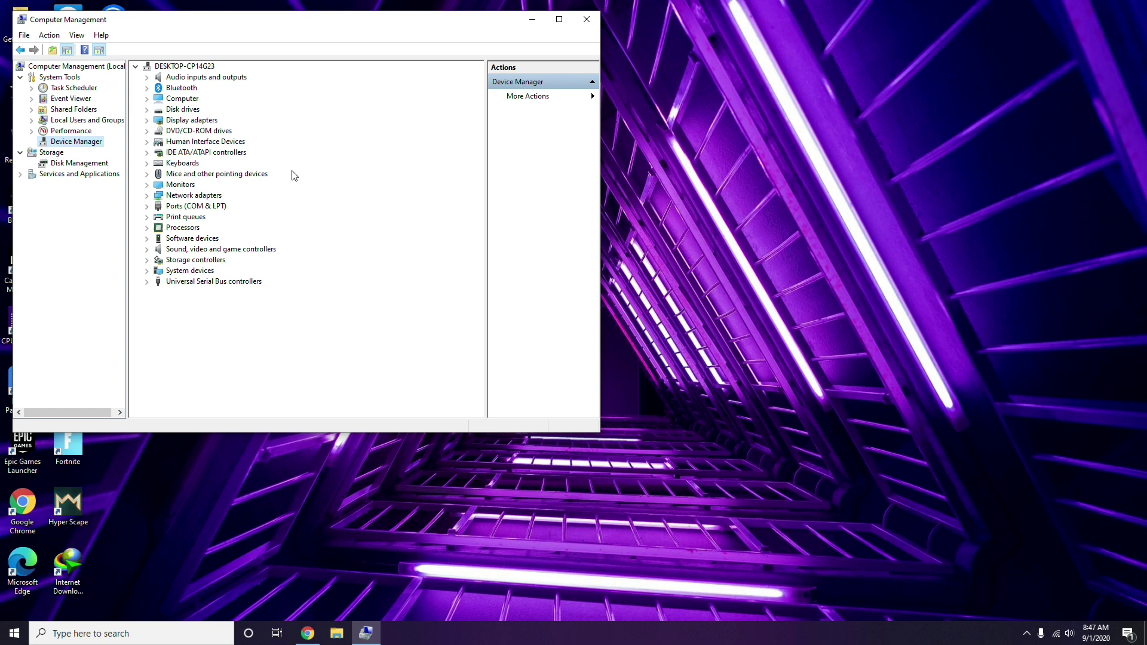
left_click(587, 19)
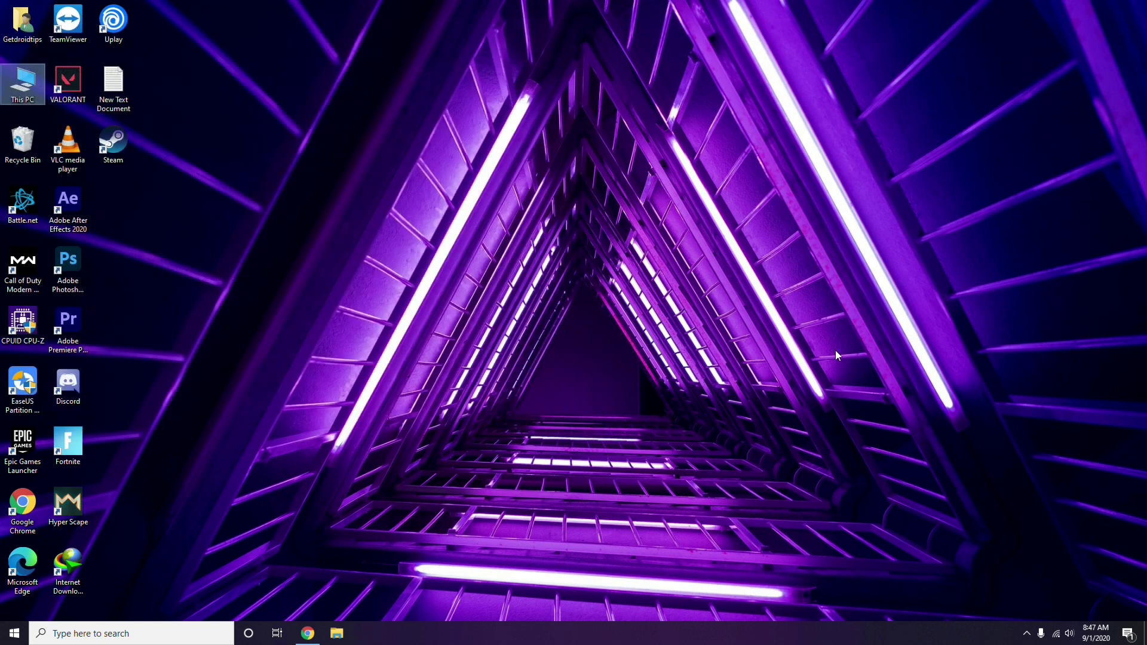
Switch to AMD Radeon Software, check the system, graphics and display settings and the driver version on the home page, and close it.
left_click(1027, 634)
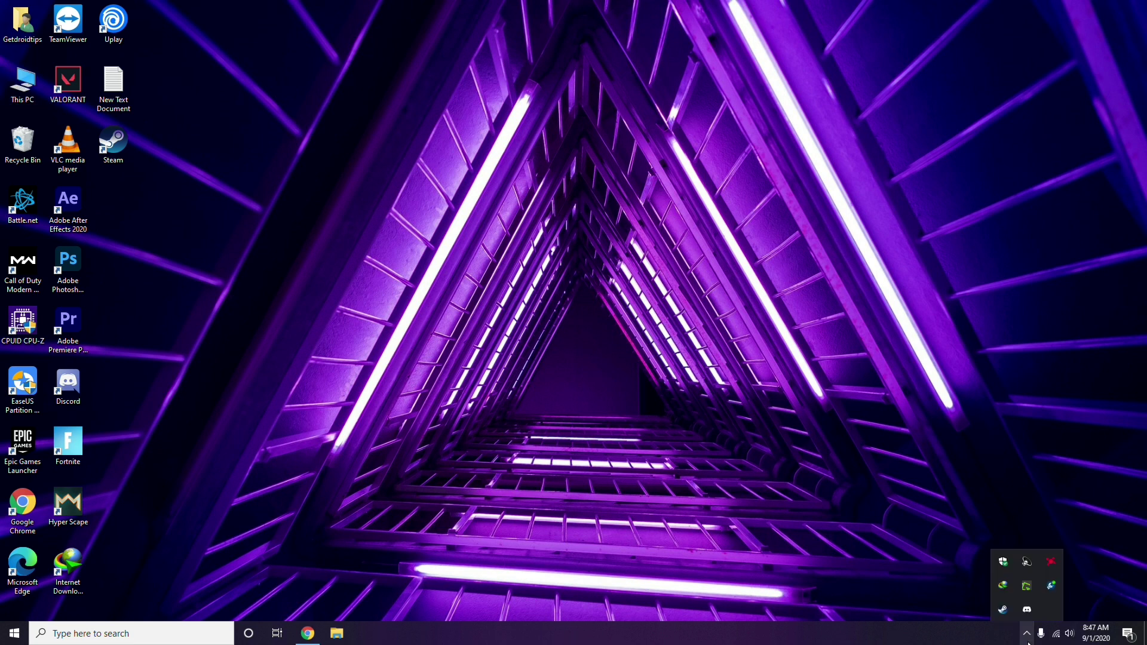
left_click(1052, 563)
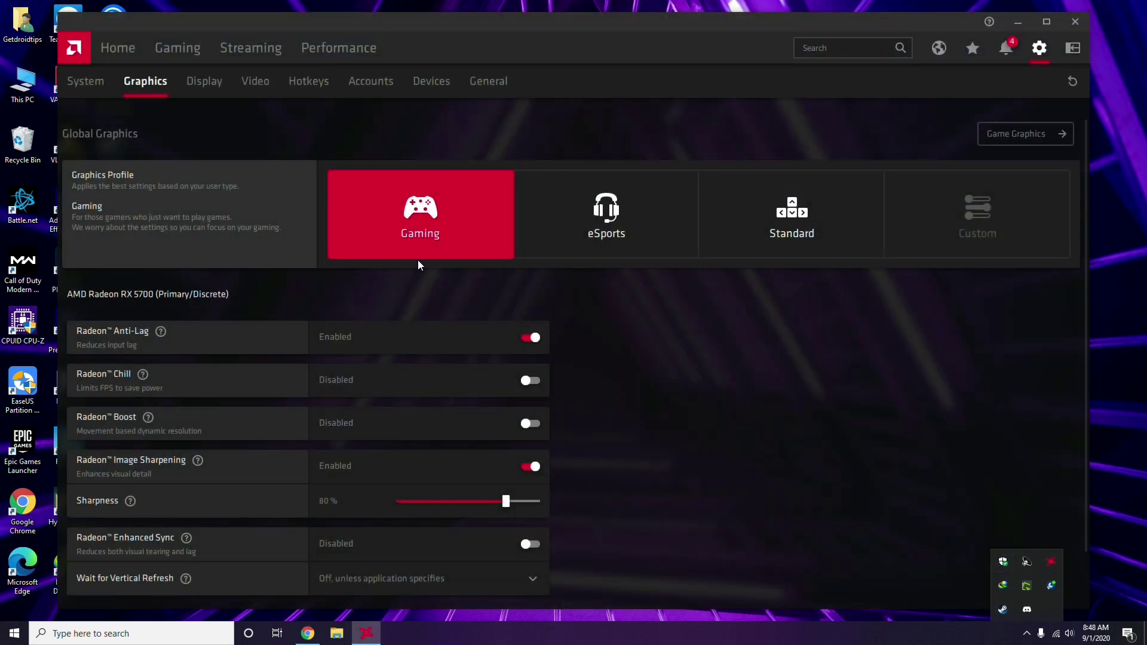
left_click(99, 85)
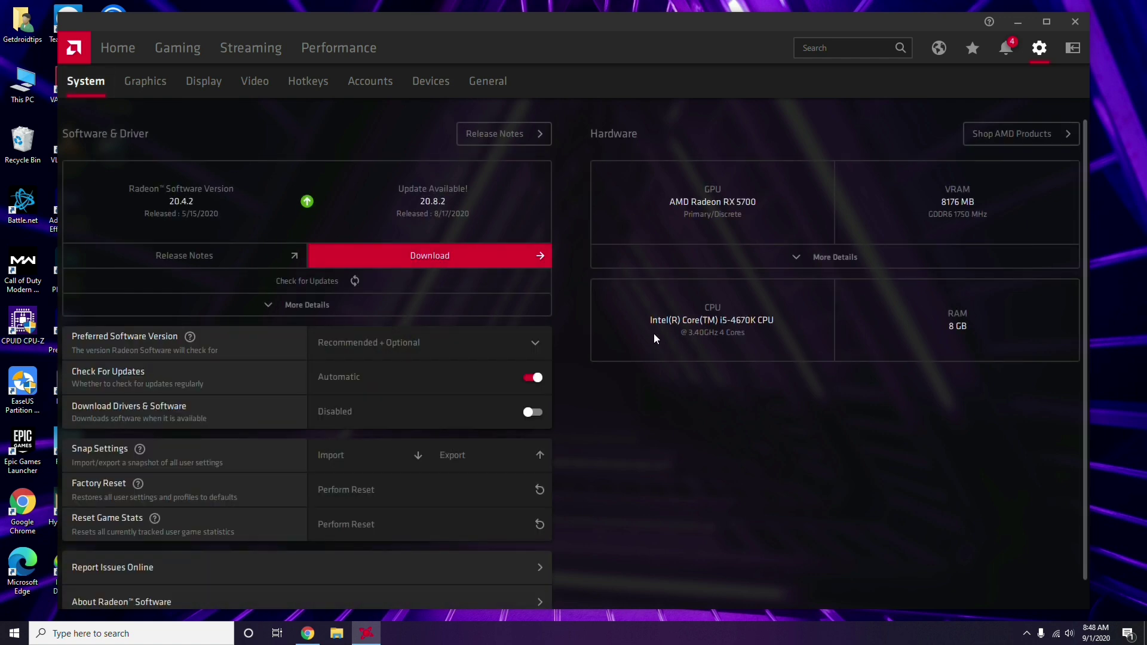
left_click(142, 85)
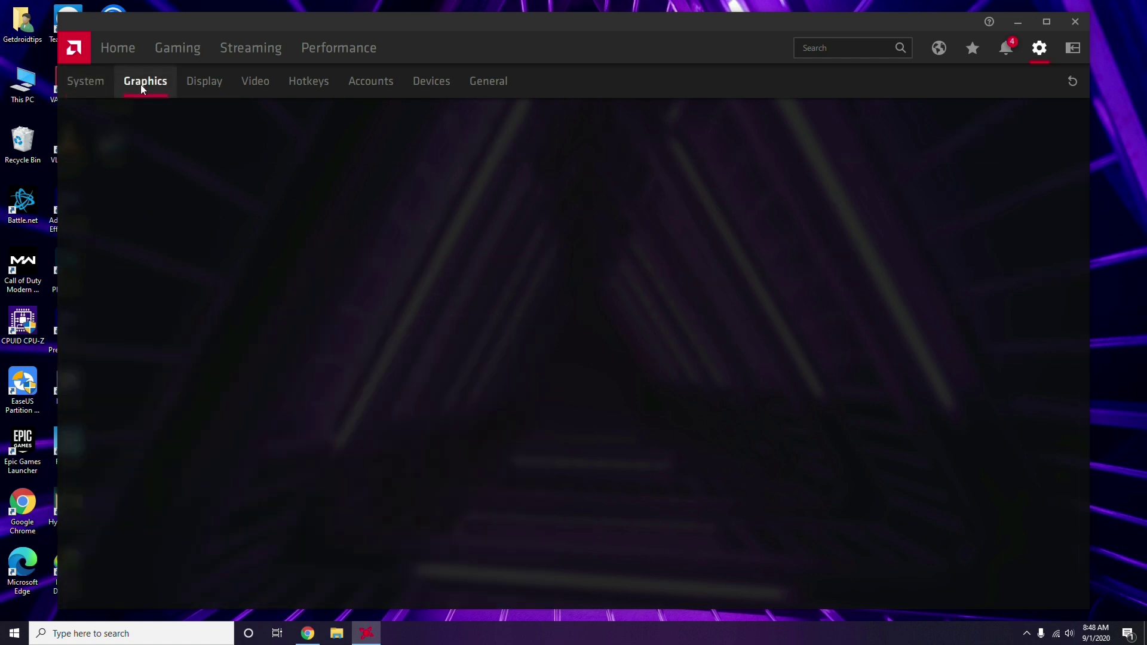
left_click(217, 90)
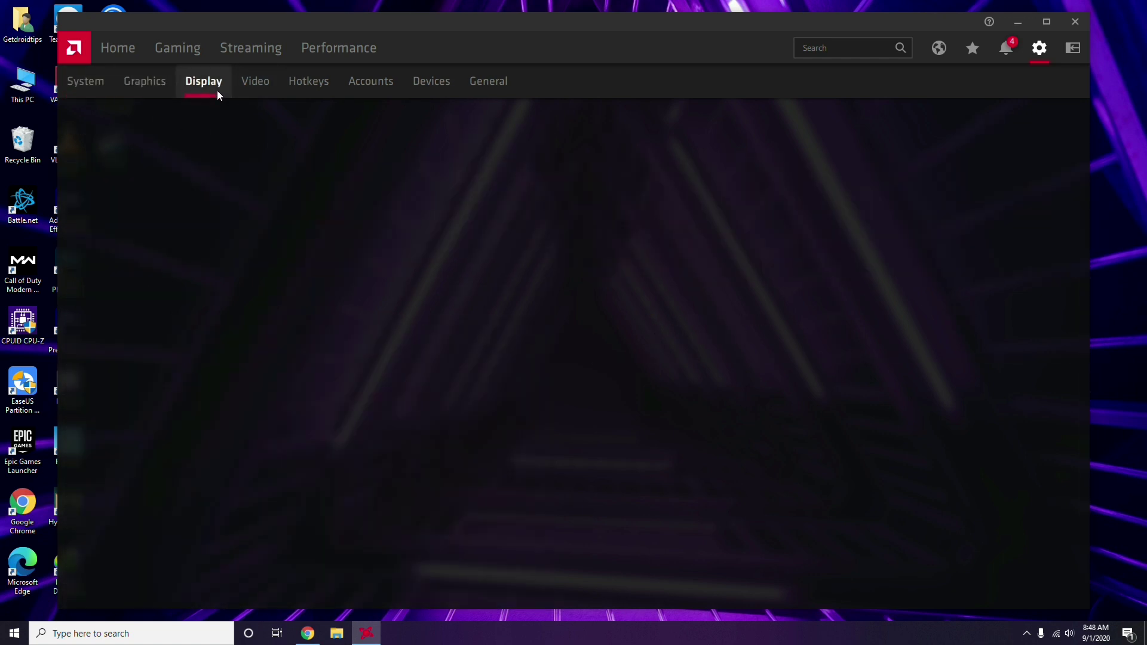
left_click(125, 52)
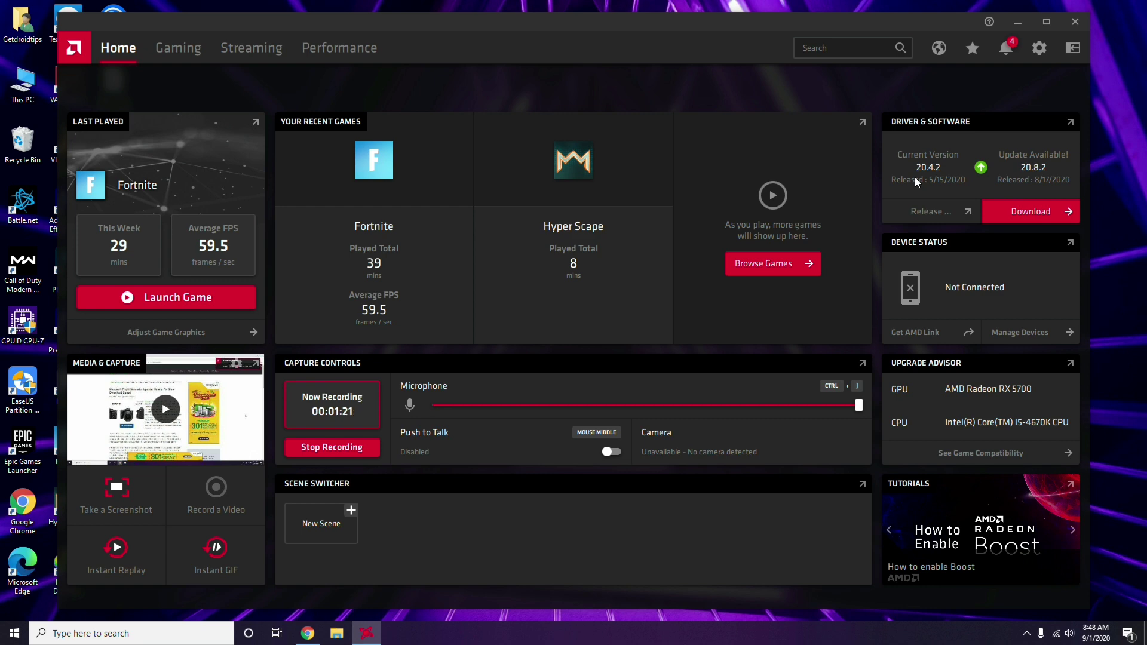
left_click(1080, 22)
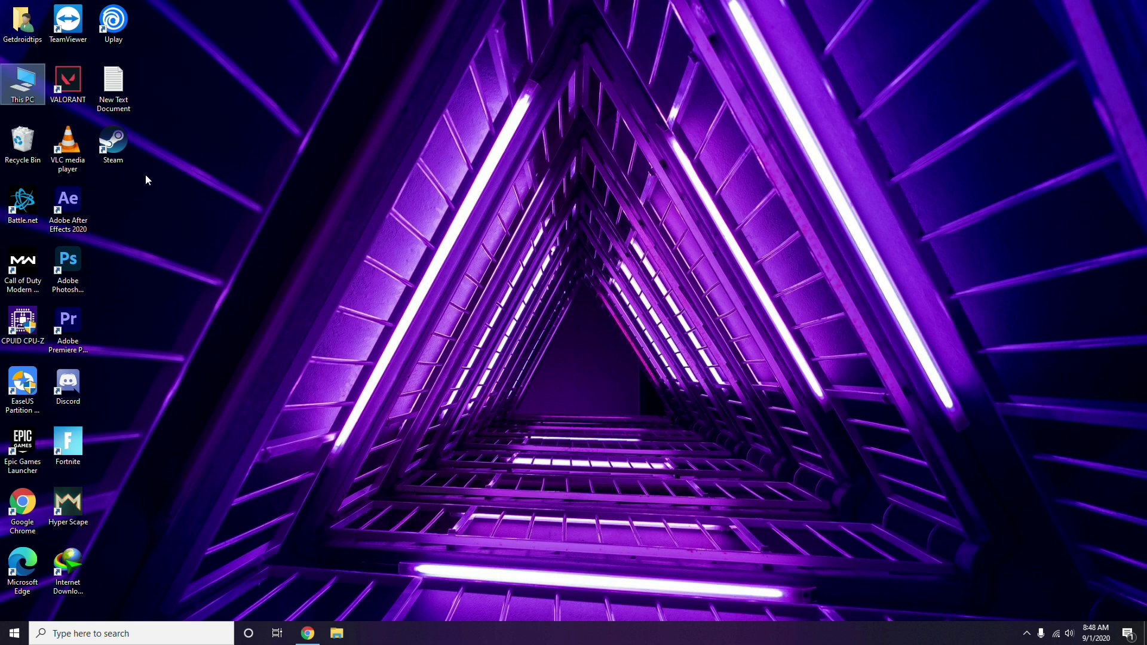
right_click(241, 155)
left_click(267, 213)
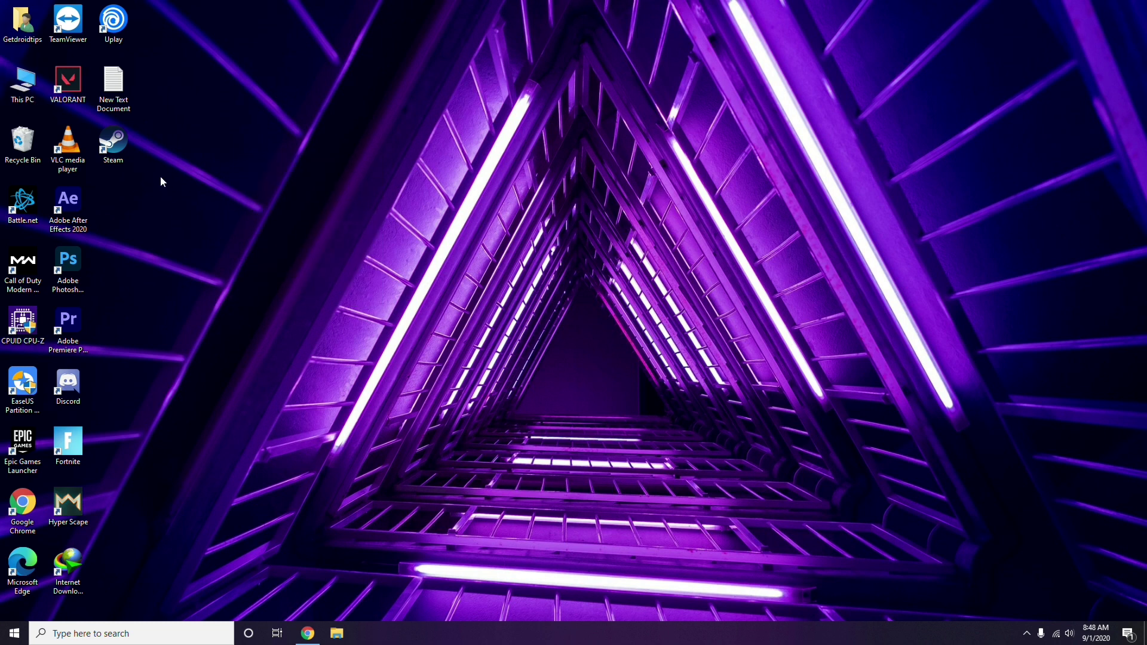
Switch to Steam, disable the Steam Overlay while in-game in its settings, save the change, and close the window.
double_click(117, 152)
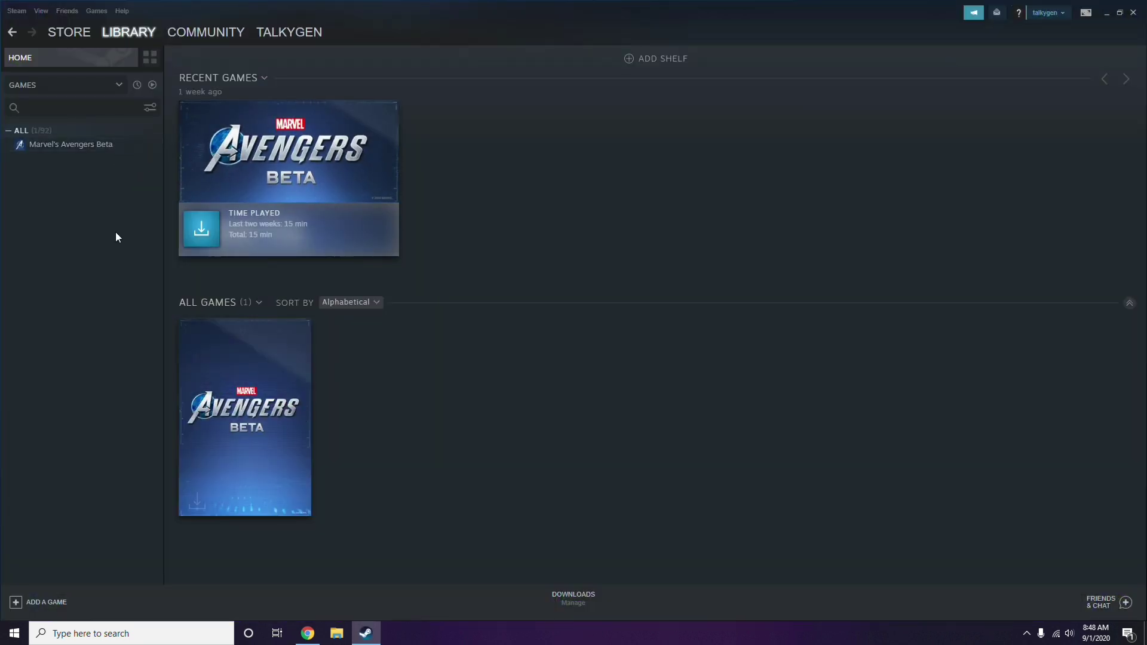
left_click(16, 12)
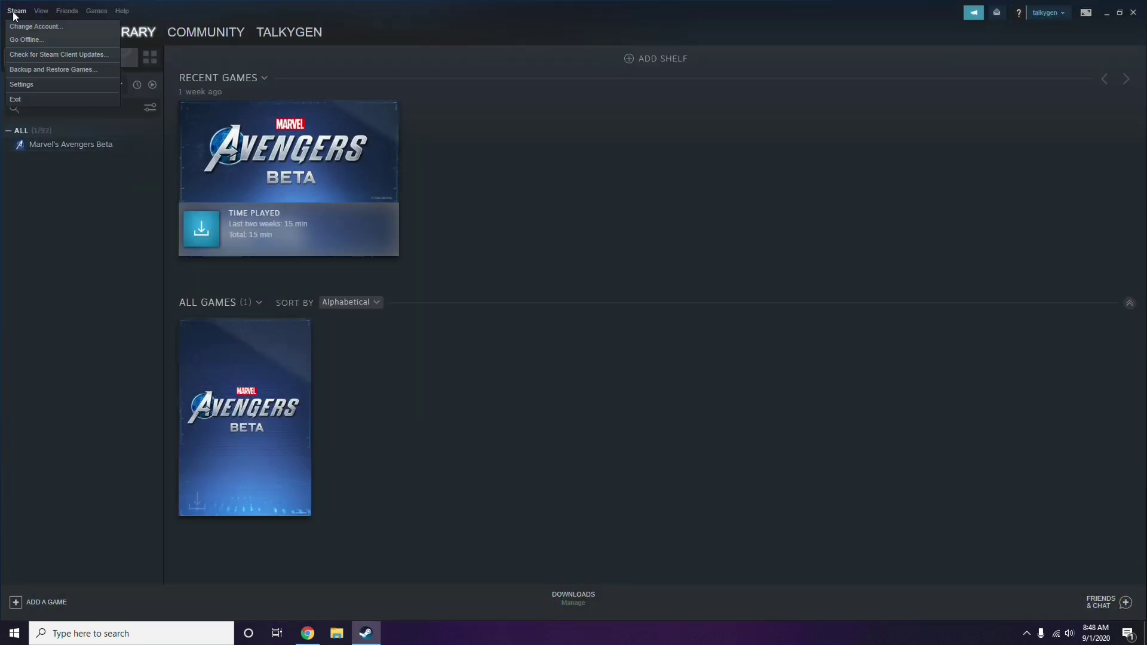
left_click(44, 89)
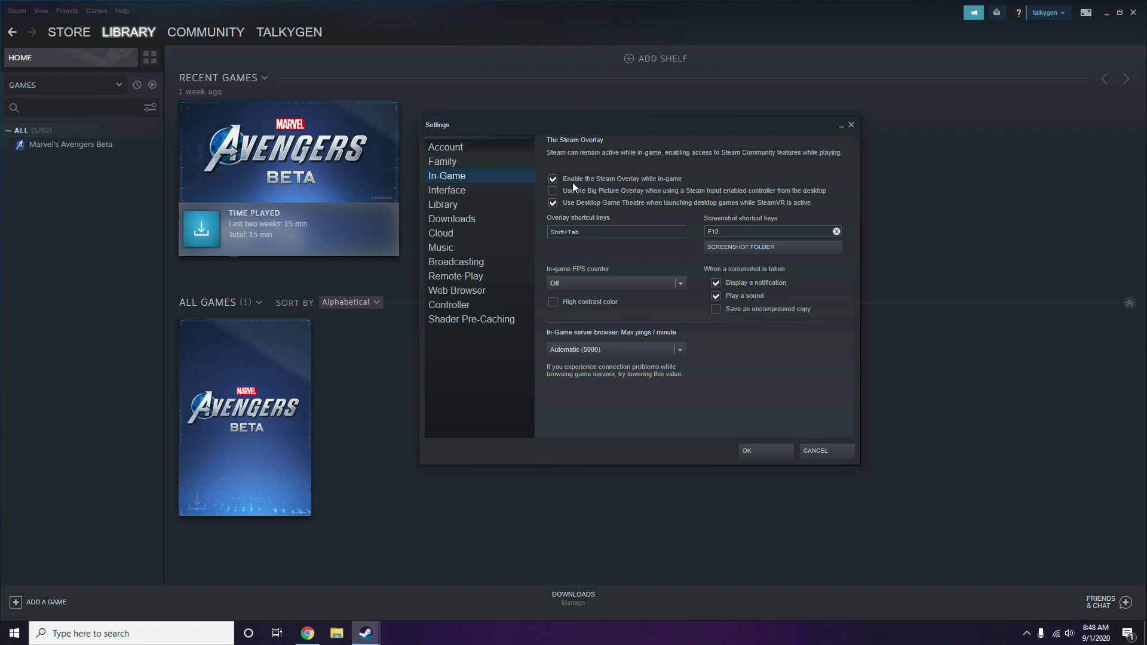
left_click(668, 180)
left_click(754, 450)
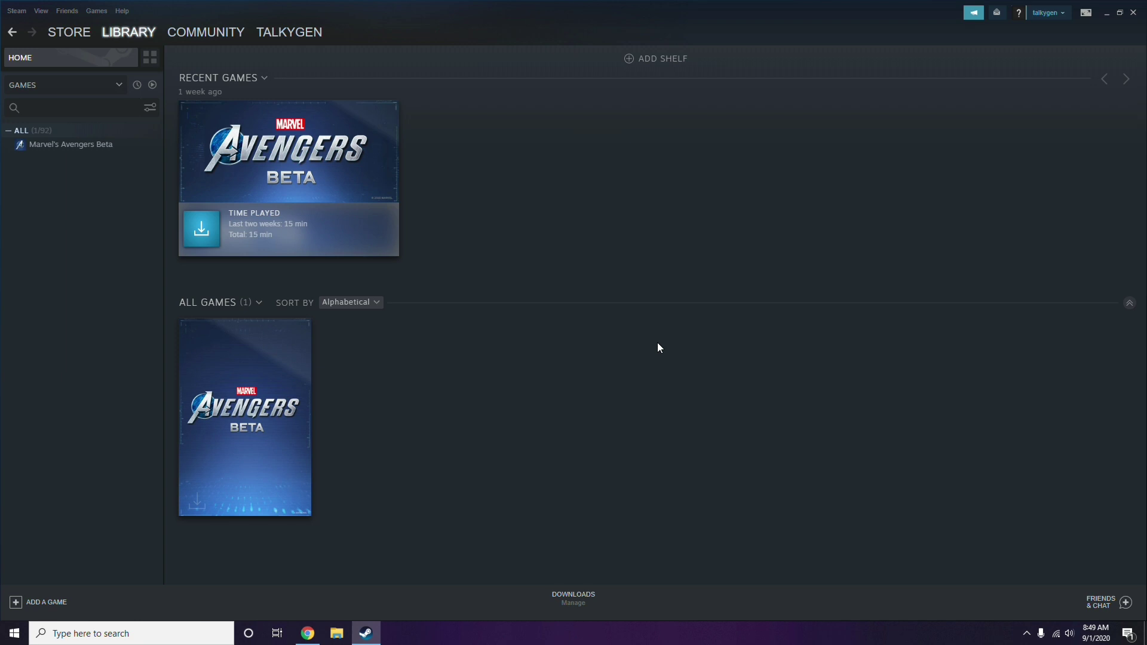
left_click(1133, 12)
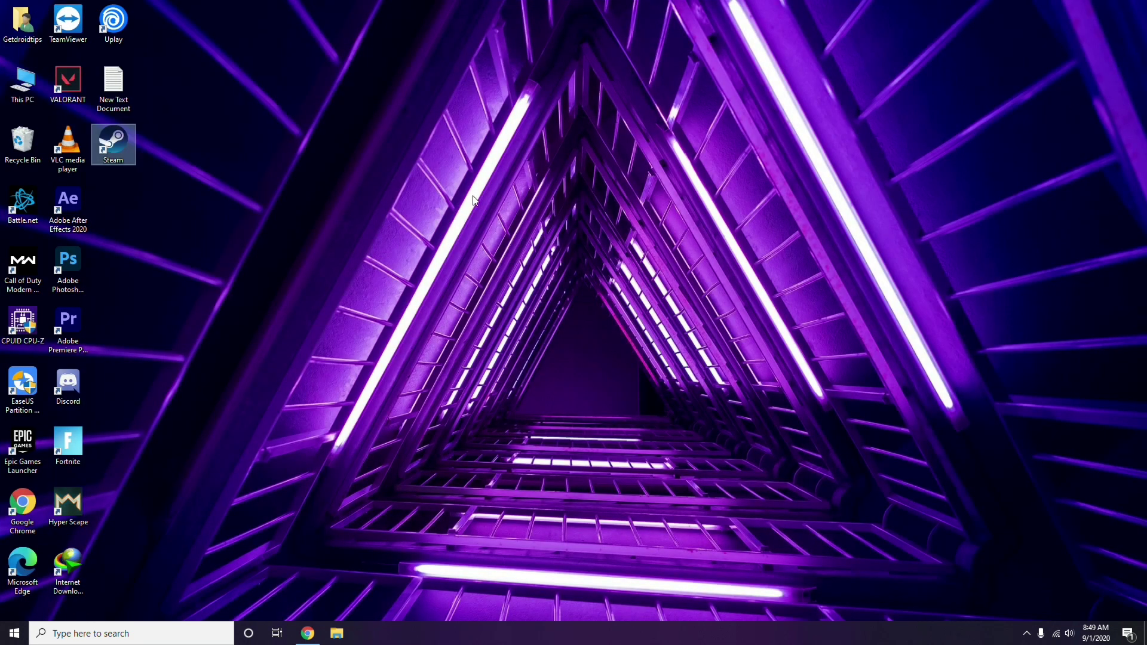
right_click(468, 192)
left_click(496, 248)
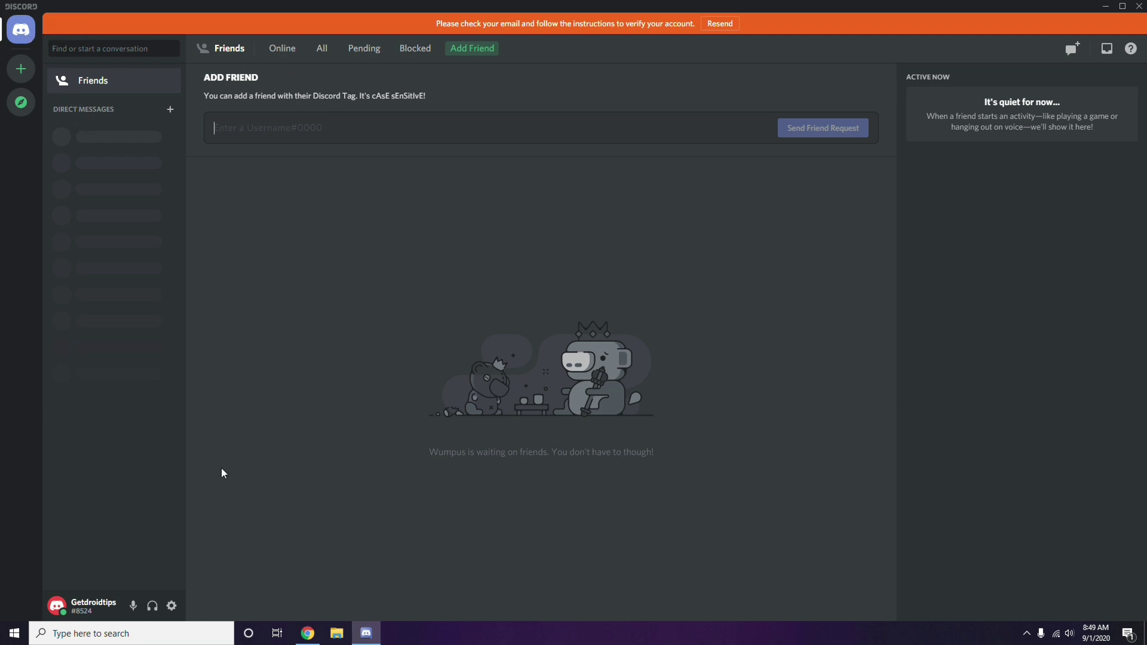
Turn off the OpenH264 Video Codec provided by Cisco Systems in Discord's Voice & Video settings and review the remaining voice options.
left_click(172, 607)
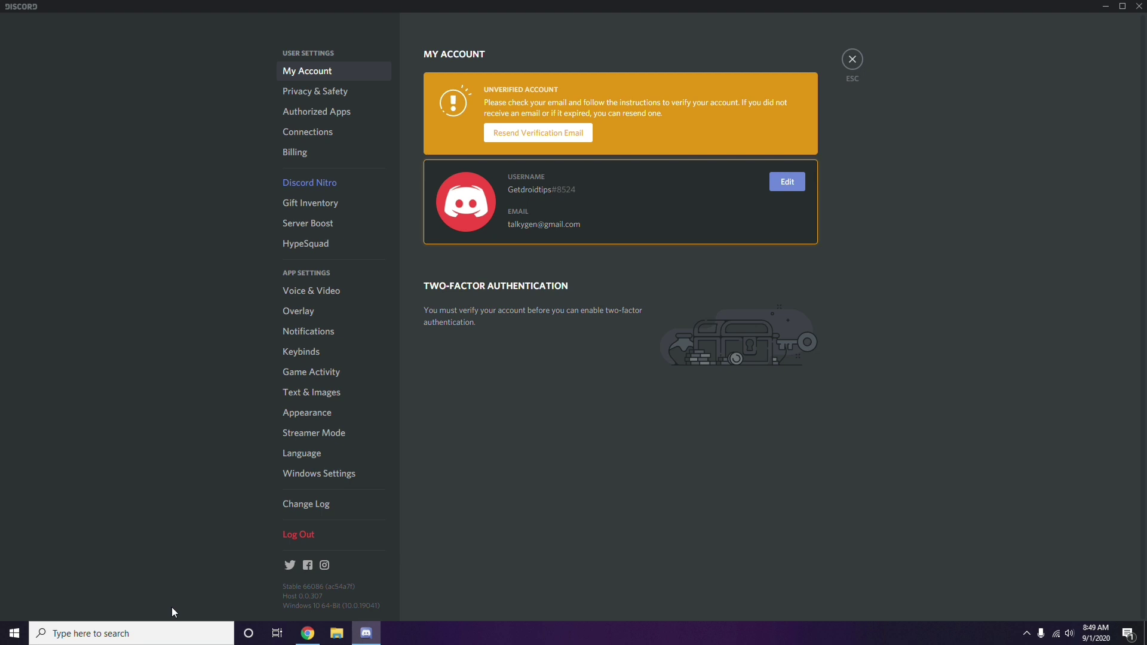
left_click(305, 292)
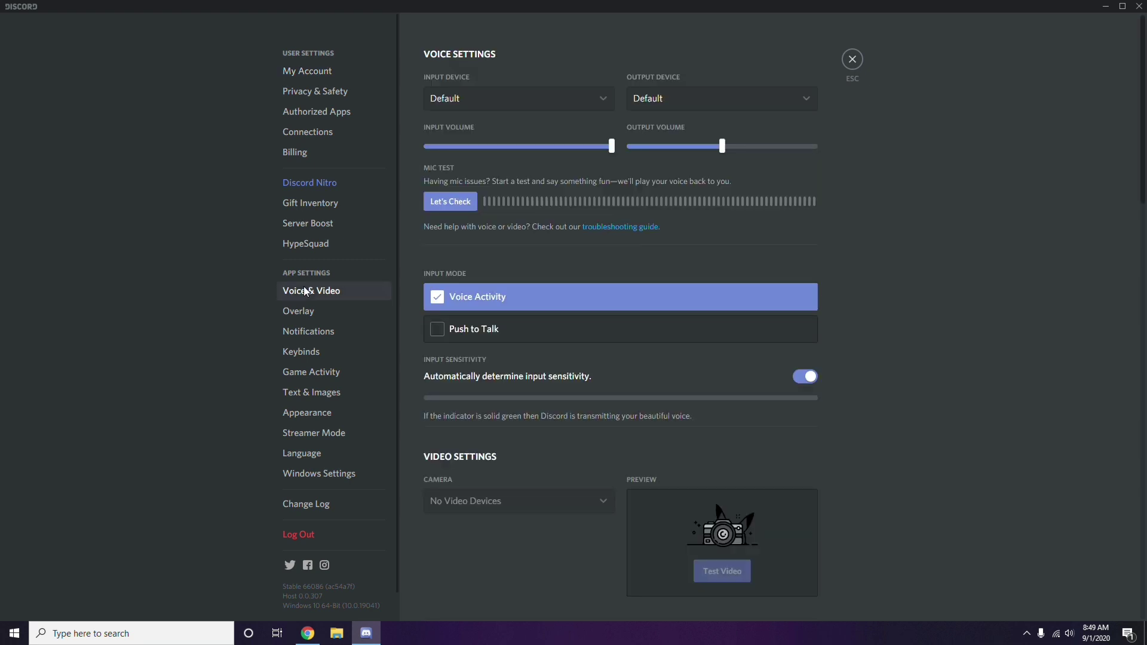
scroll(877, 292, "down", 8)
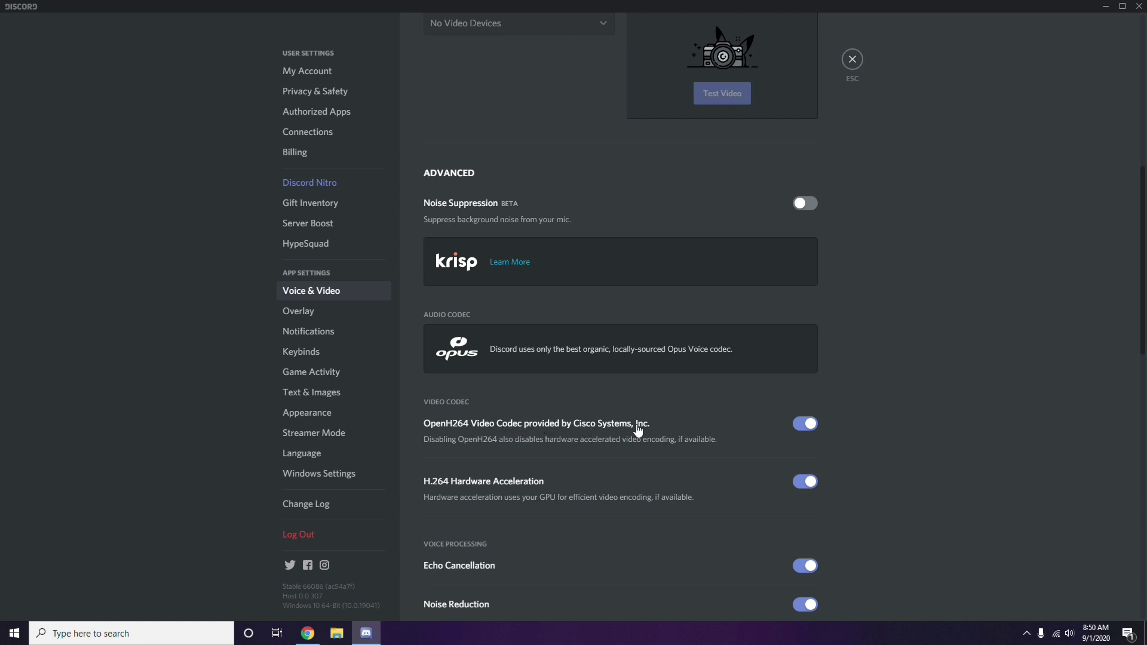
left_click(799, 422)
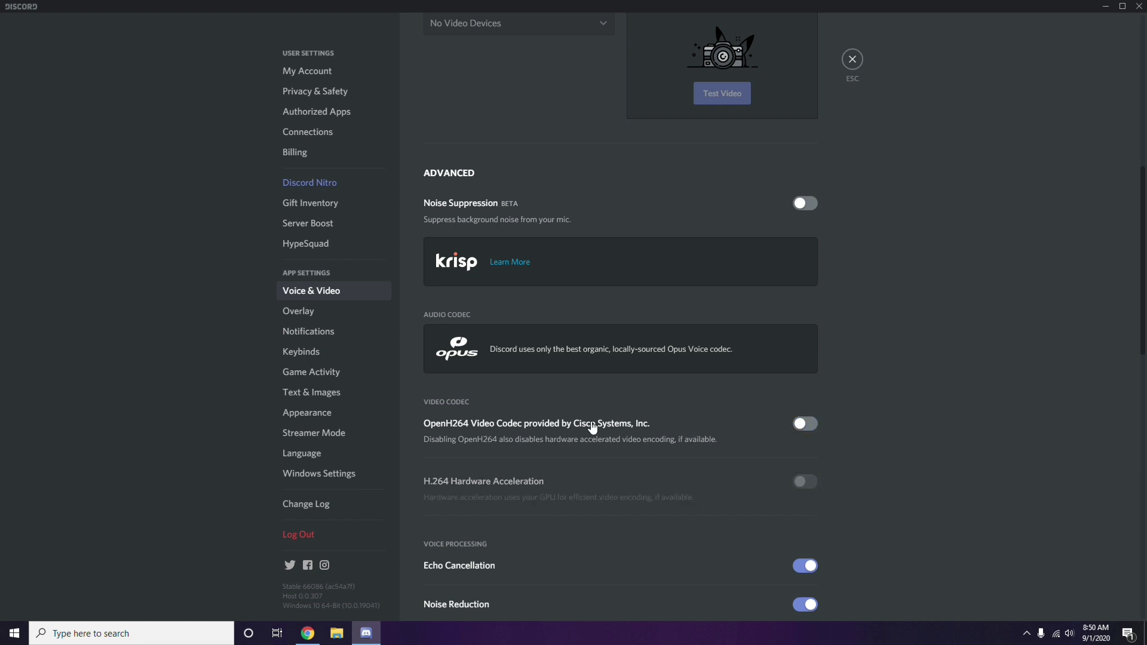
scroll(591, 427, "down", 4)
scroll(592, 426, "down", 2)
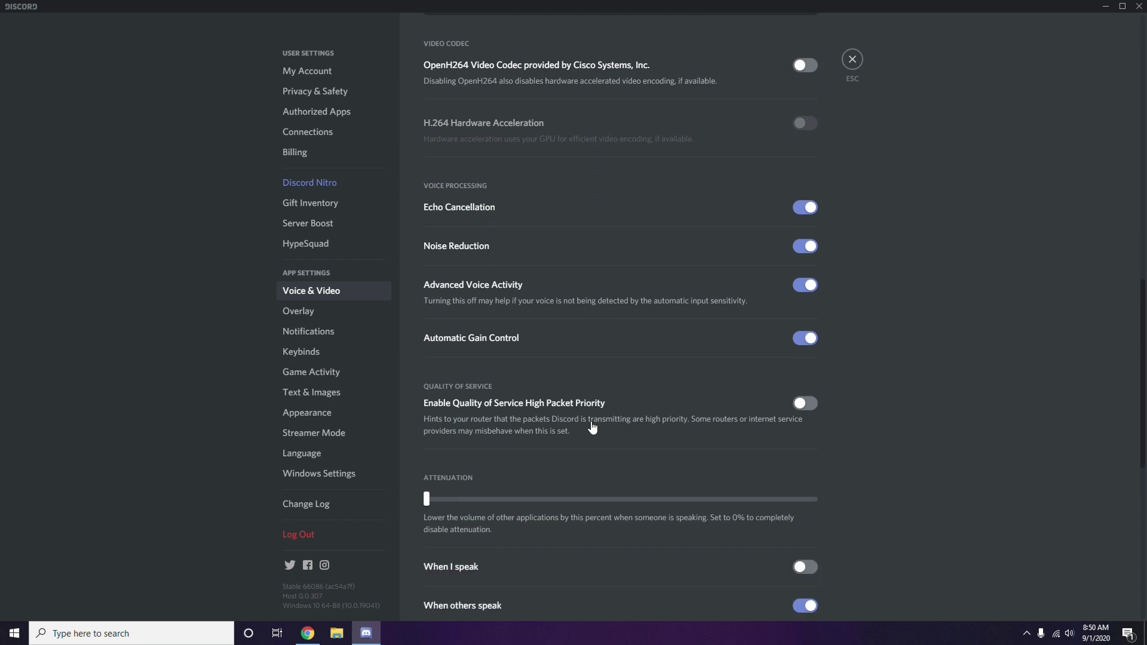
scroll(593, 426, "up", 1)
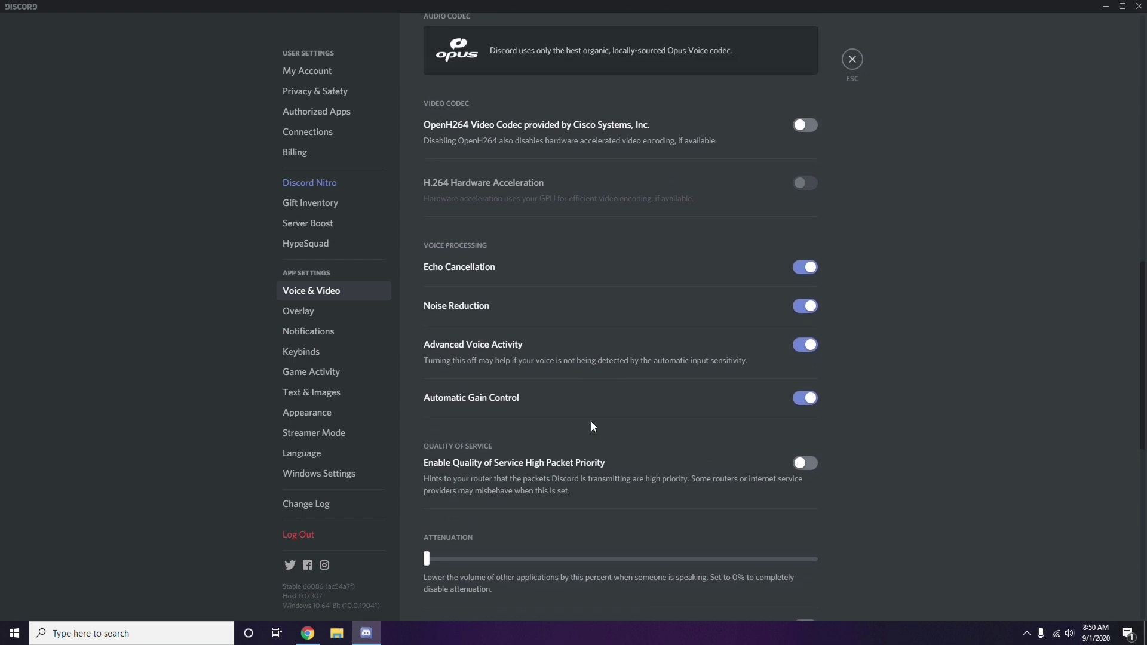
Disable the in-game overlay in Discord's Overlay settings.
left_click(300, 313)
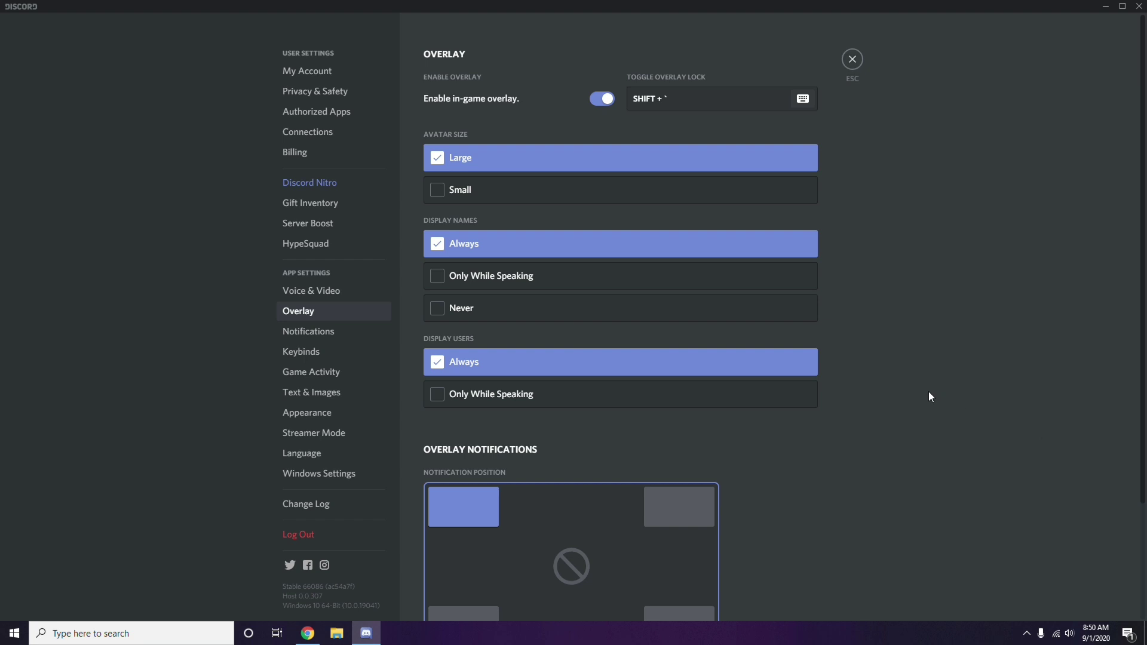
scroll(889, 319, "down", 1)
scroll(889, 319, "up", 1)
left_click(598, 100)
Turn off Hardware Acceleration in Discord's advanced Appearance settings, accept the relaunch, and minimize the restarted Discord.
left_click(307, 413)
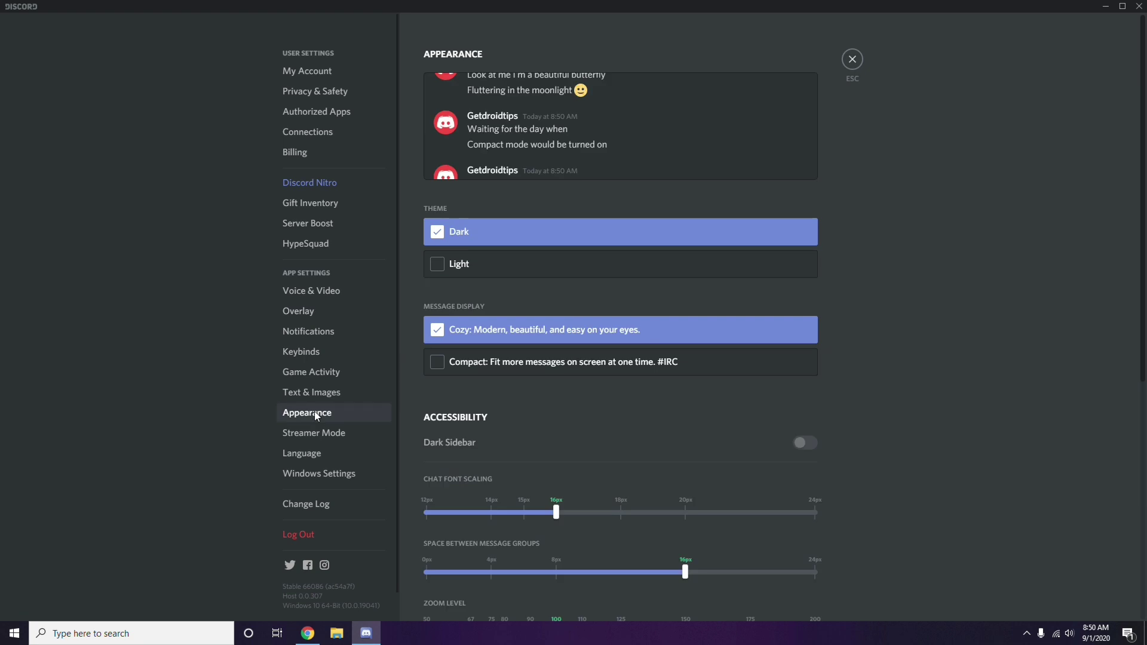
scroll(894, 347, "down", 6)
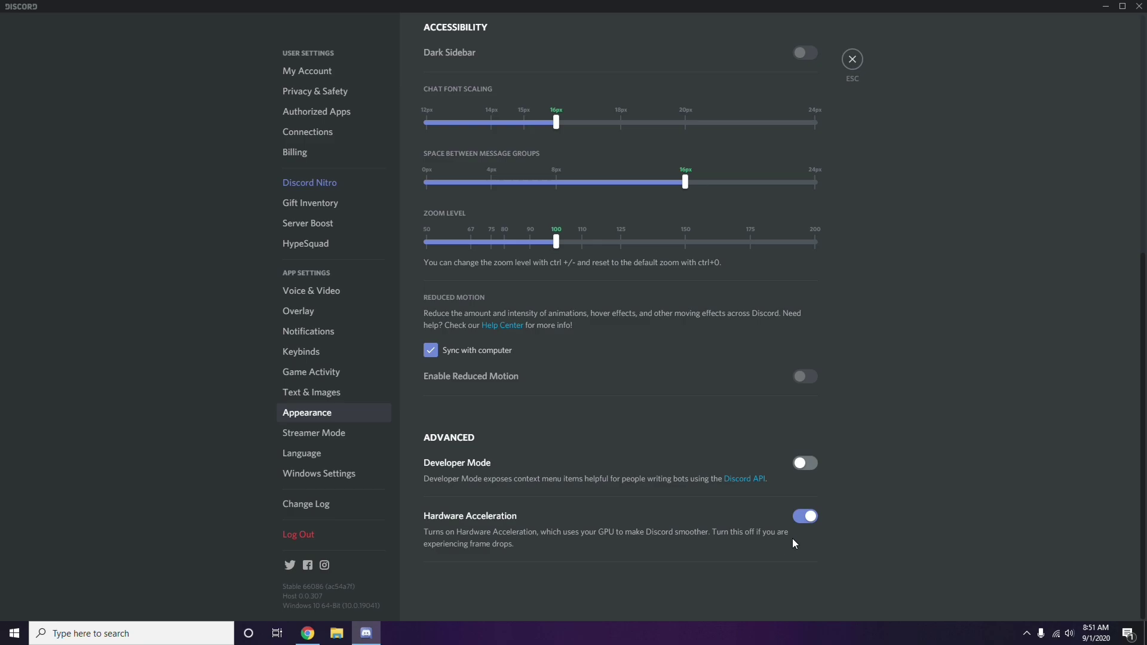
left_click(804, 516)
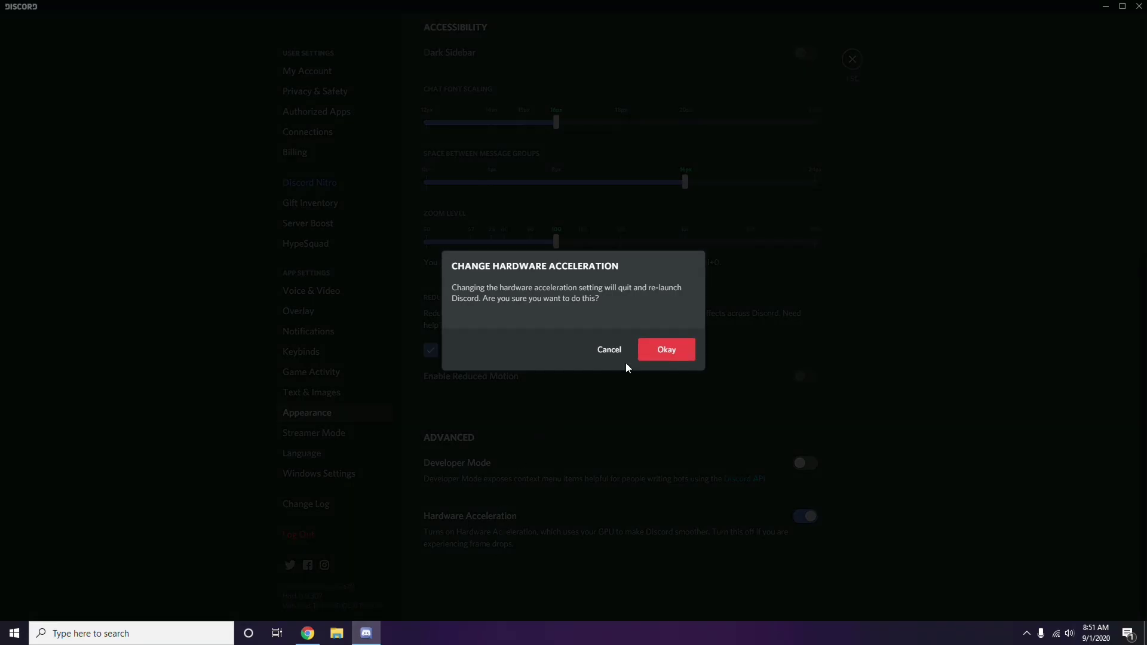
left_click(657, 352)
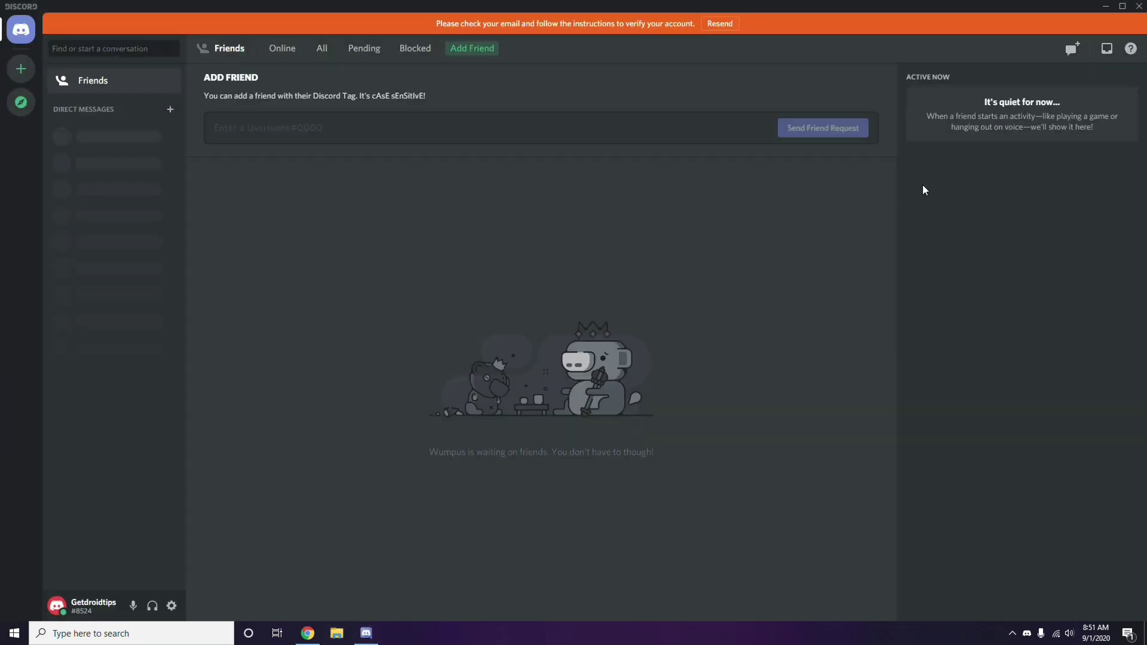
left_click(1107, 8)
right_click(456, 154)
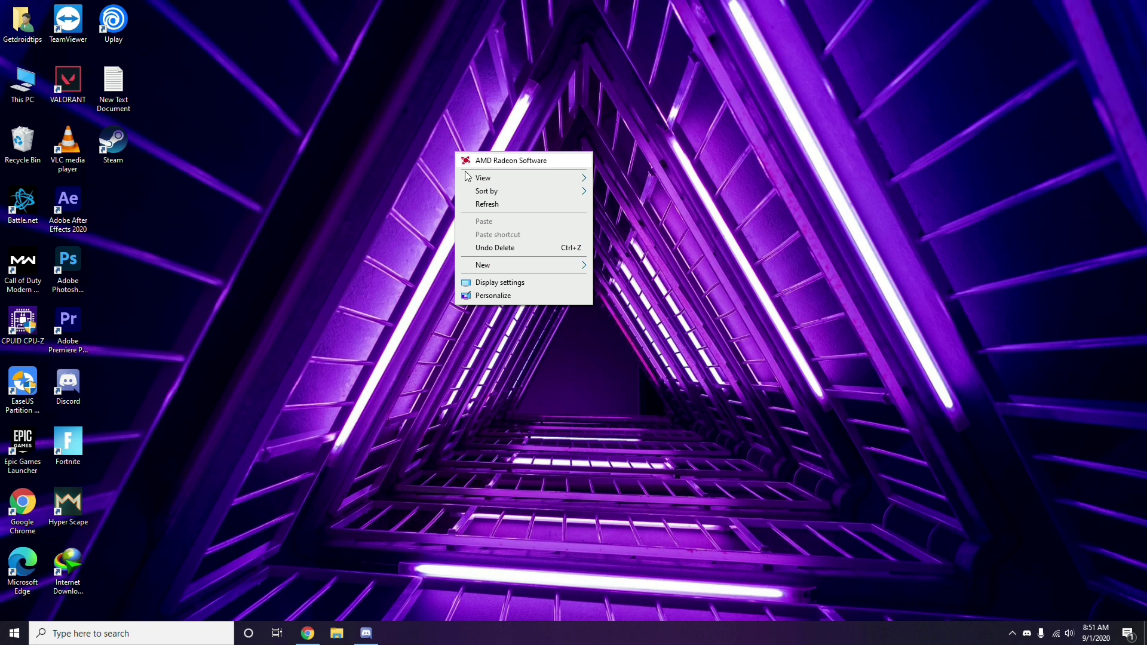
left_click(487, 205)
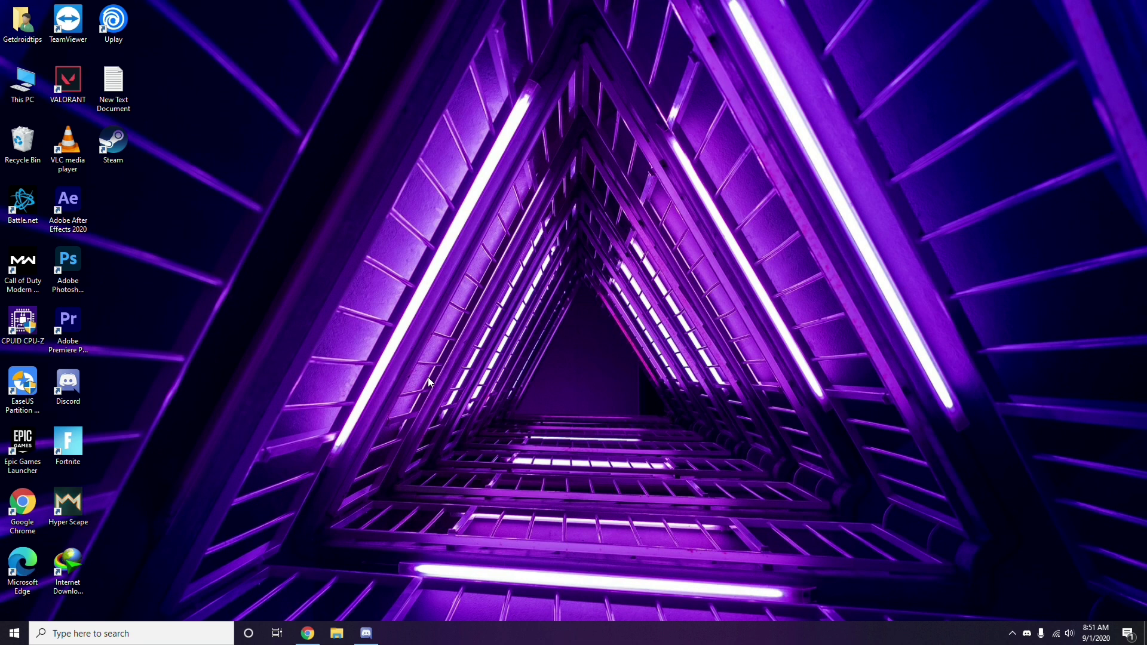
Open the Windows Update settings through a Windows search, check the update status, and close the window.
left_click(92, 633)
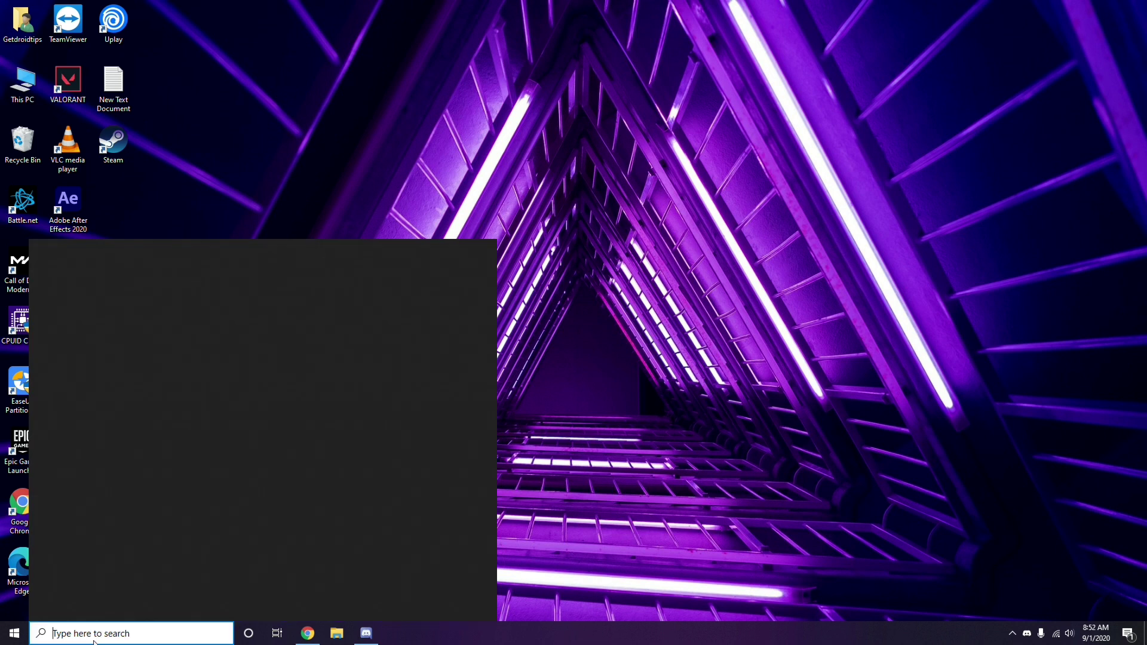
type("win")
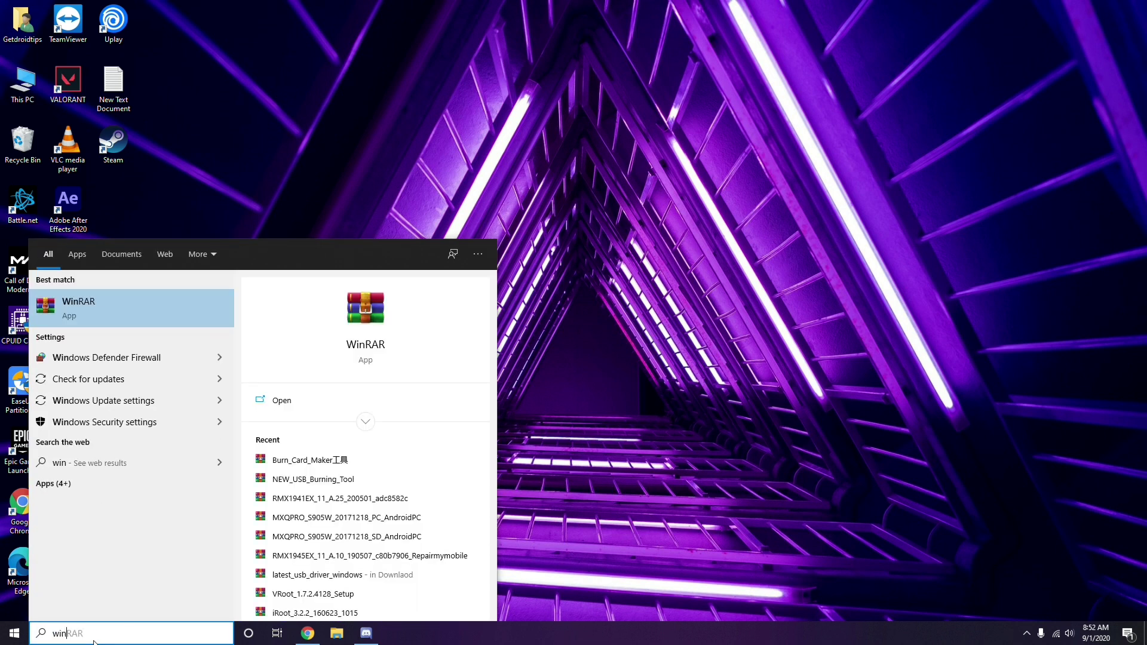
type("dows")
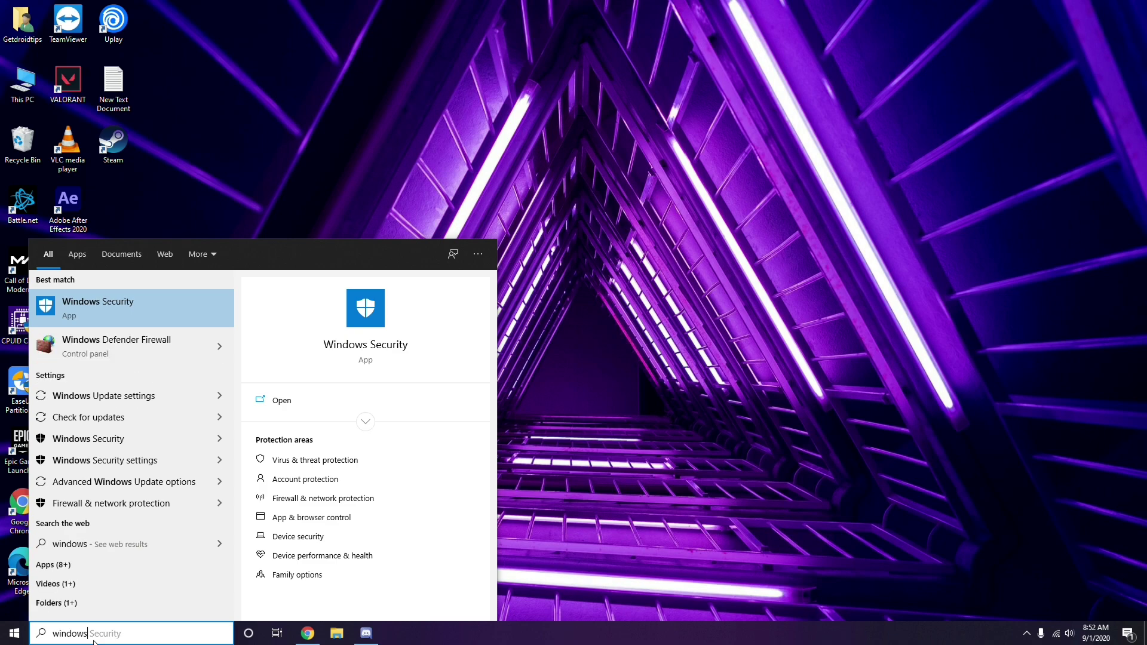
left_click(143, 397)
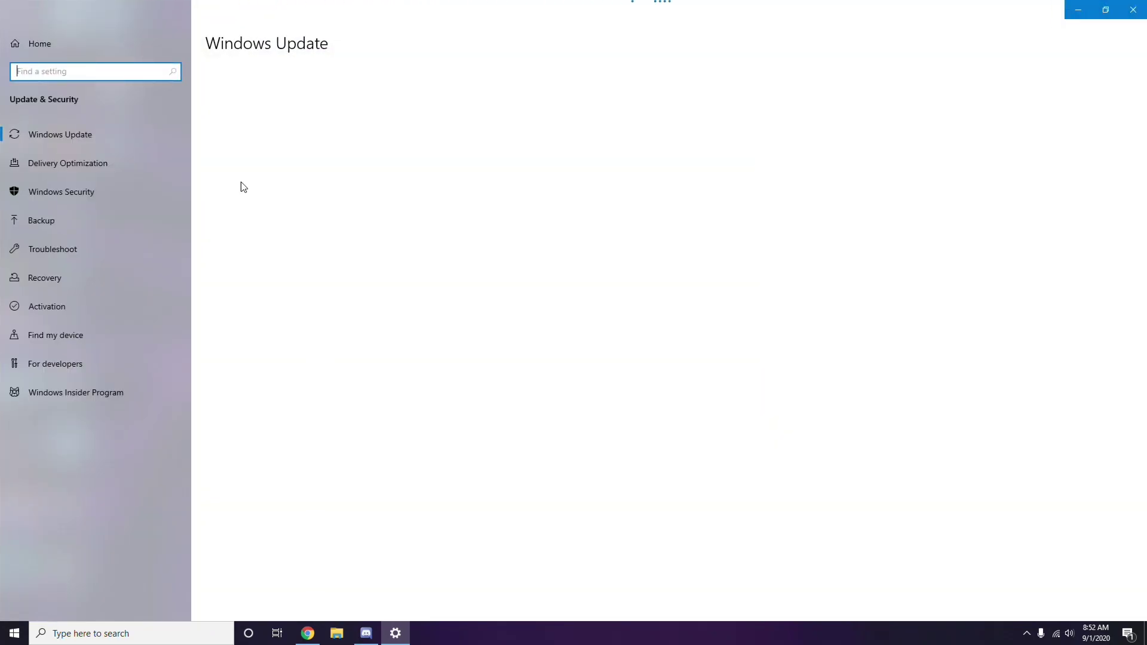
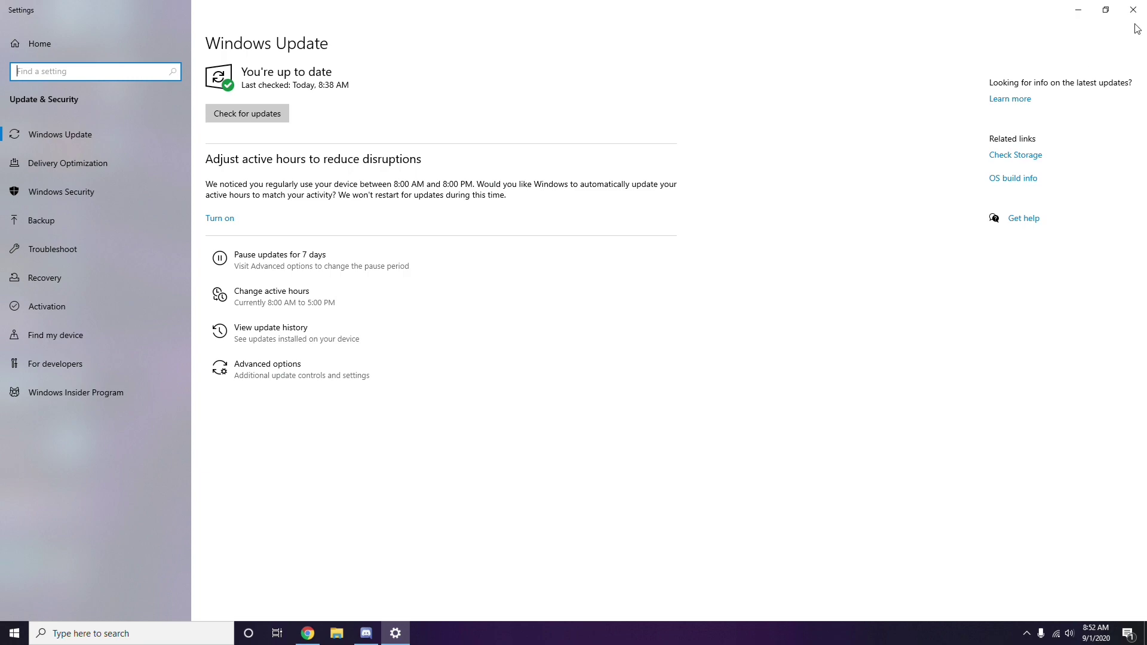
left_click(1133, 10)
right_click(484, 104)
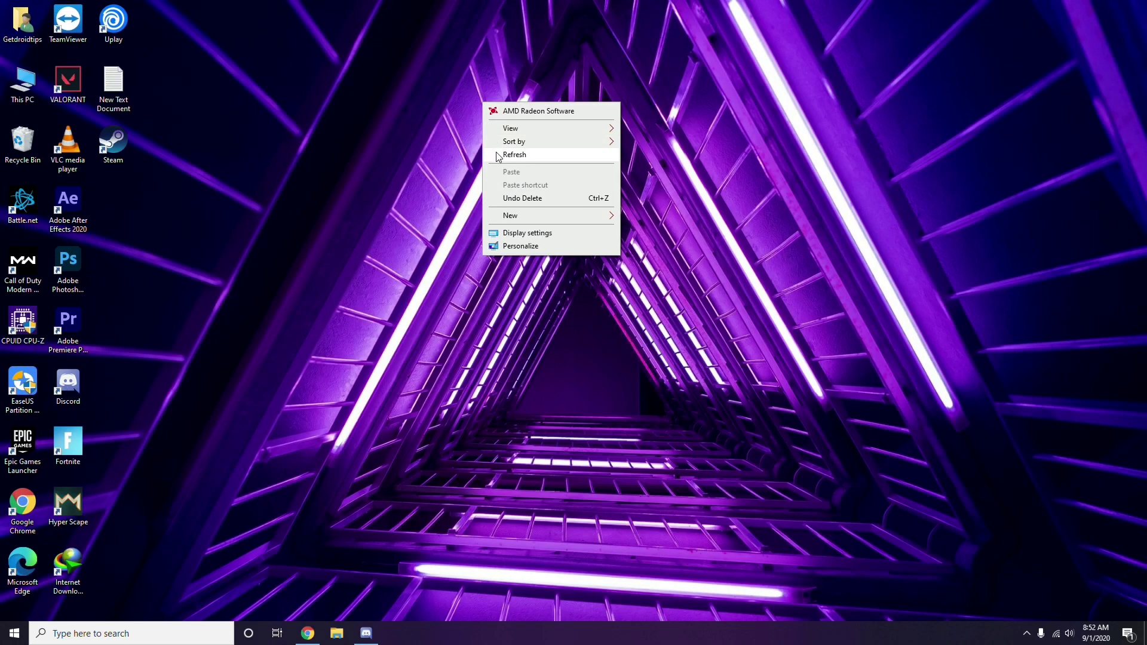
left_click(496, 156)
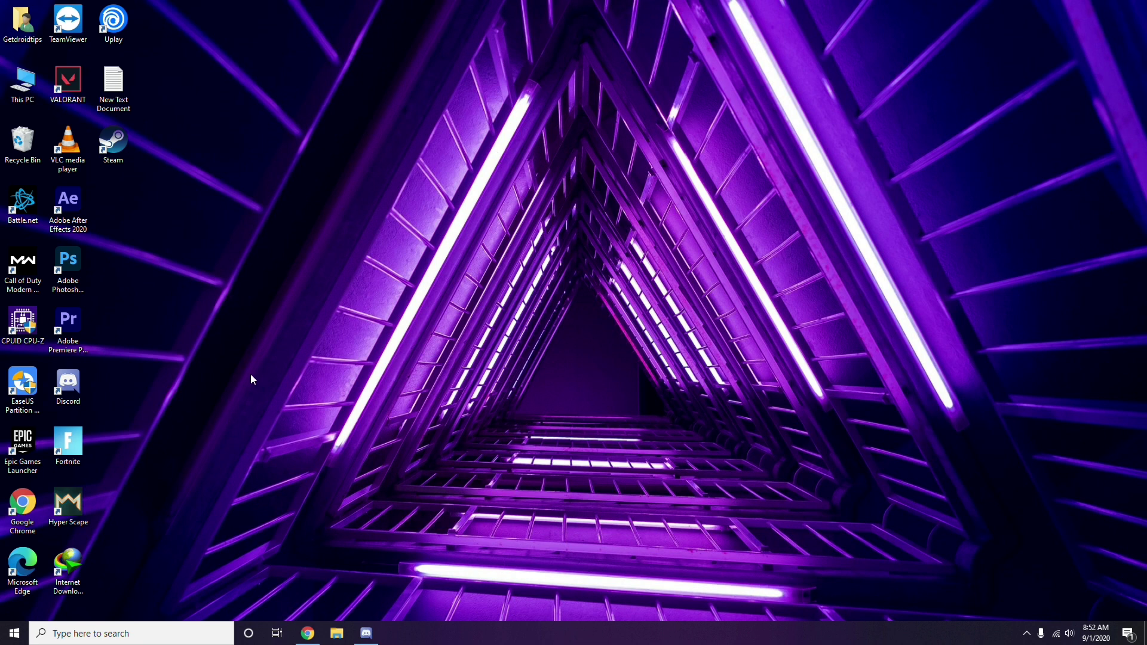
Open the Windows Settings app and view the update history under Update & Security.
left_click(67, 634)
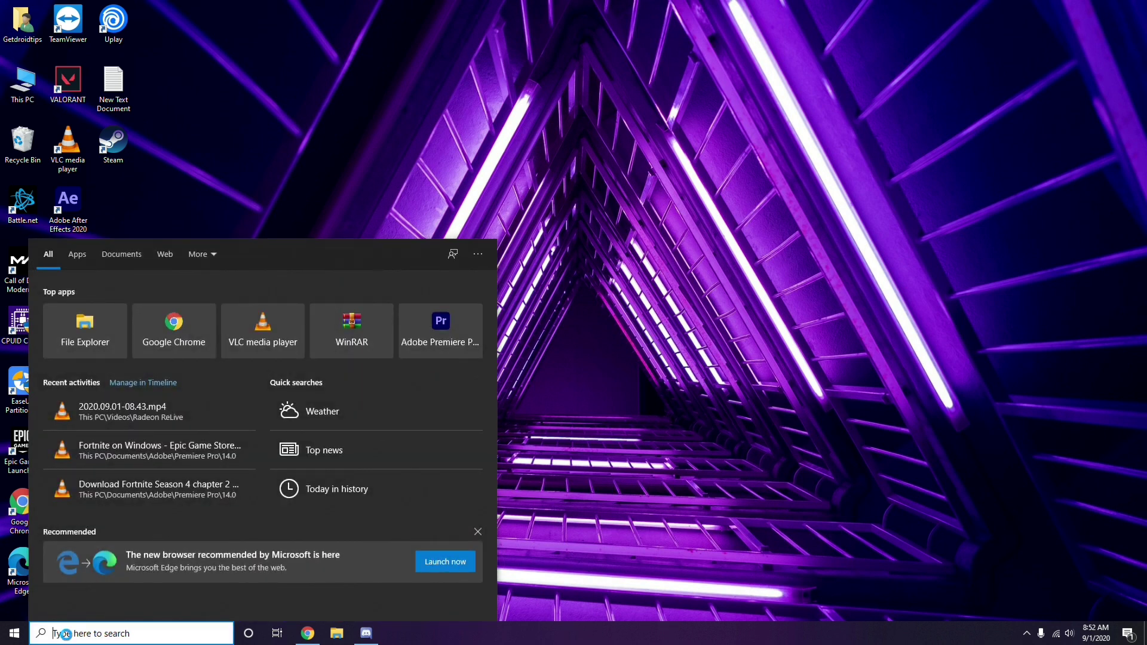
type("settings")
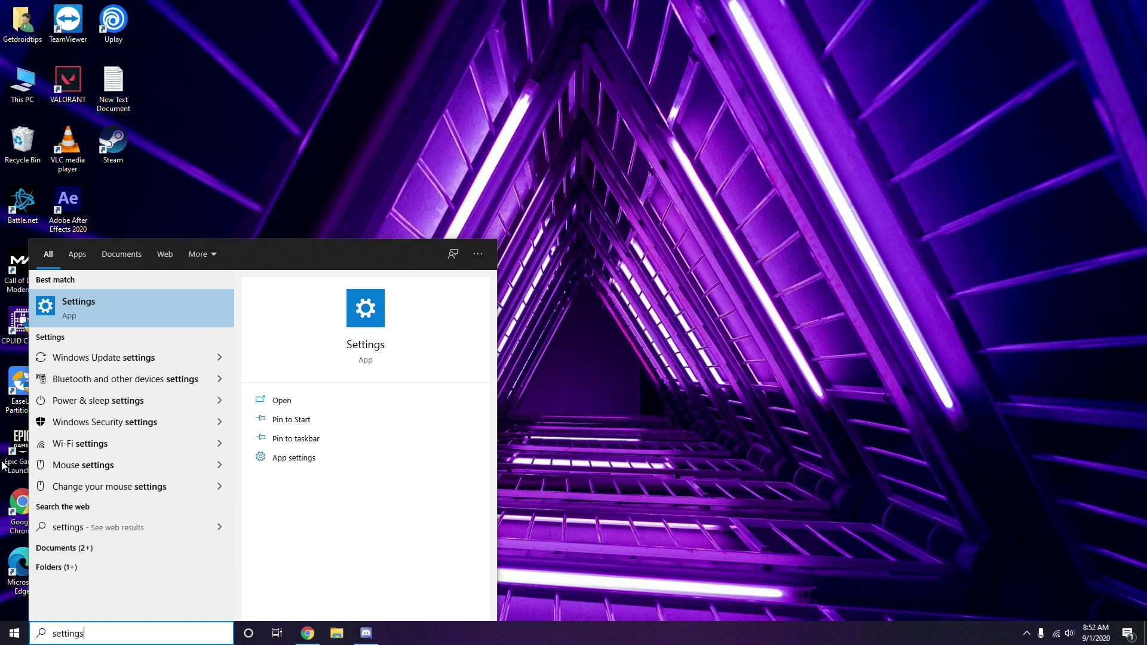
left_click(127, 316)
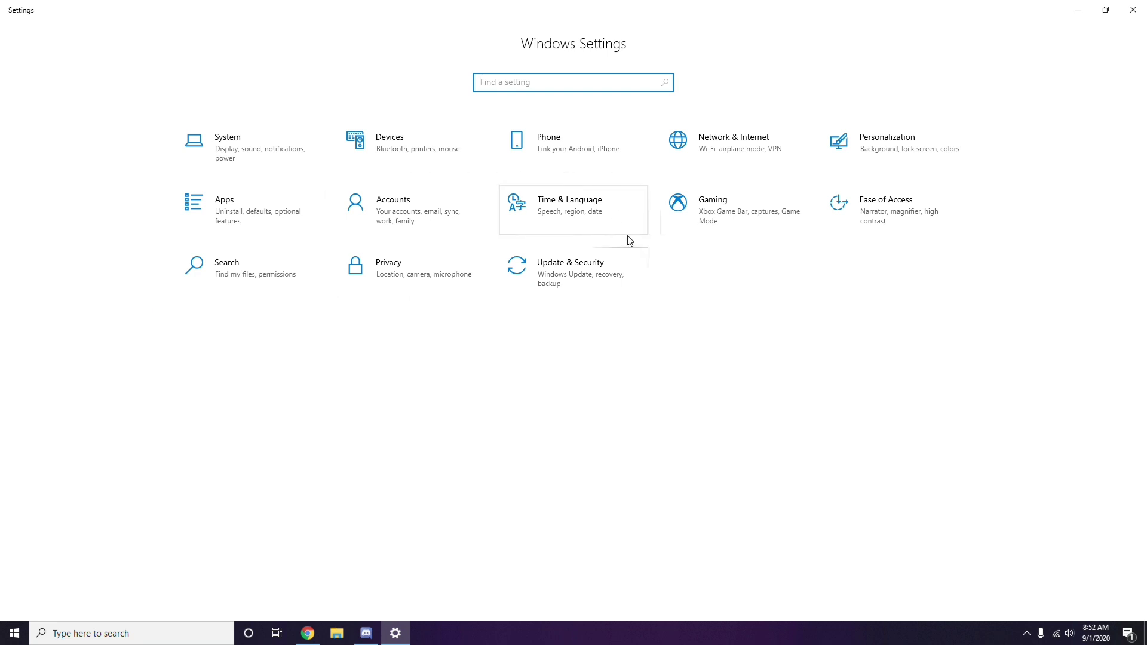
left_click(574, 283)
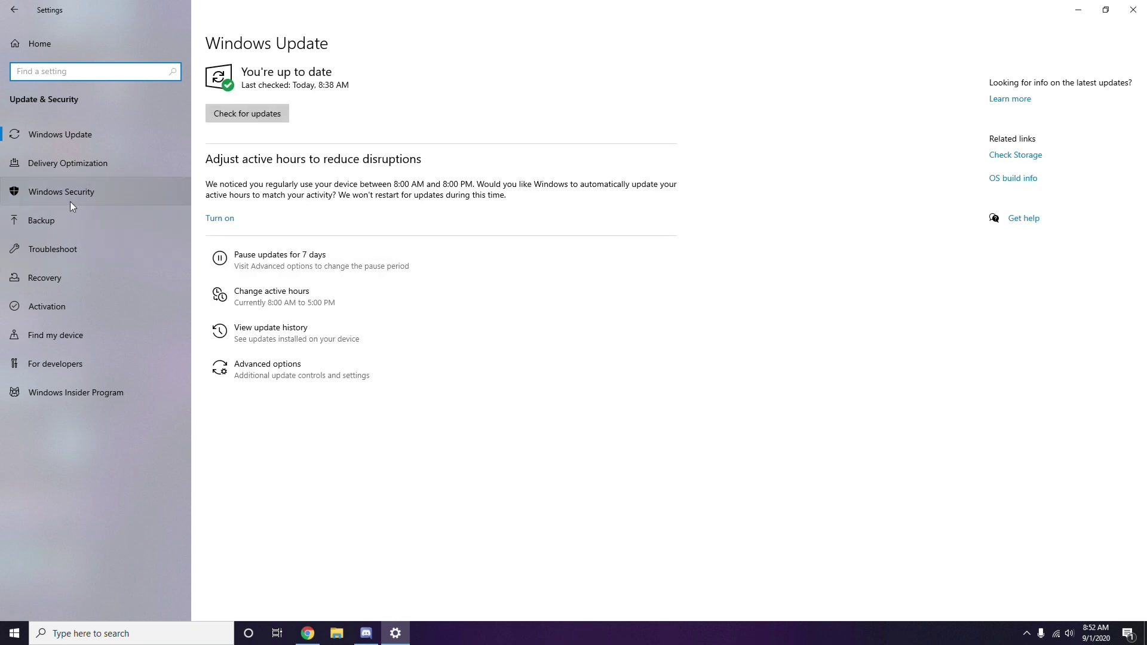
left_click(273, 336)
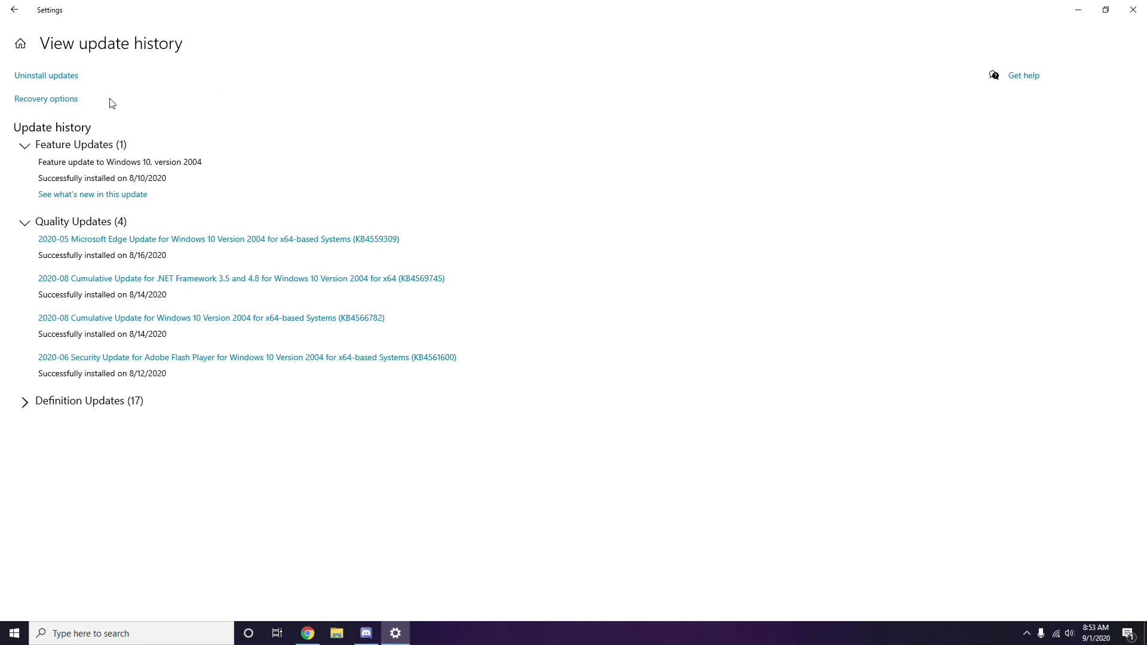
Open the list of installed updates, bring up the uninstall option for the x64 KB2565063 update without applying it, and close both windows.
left_click(55, 80)
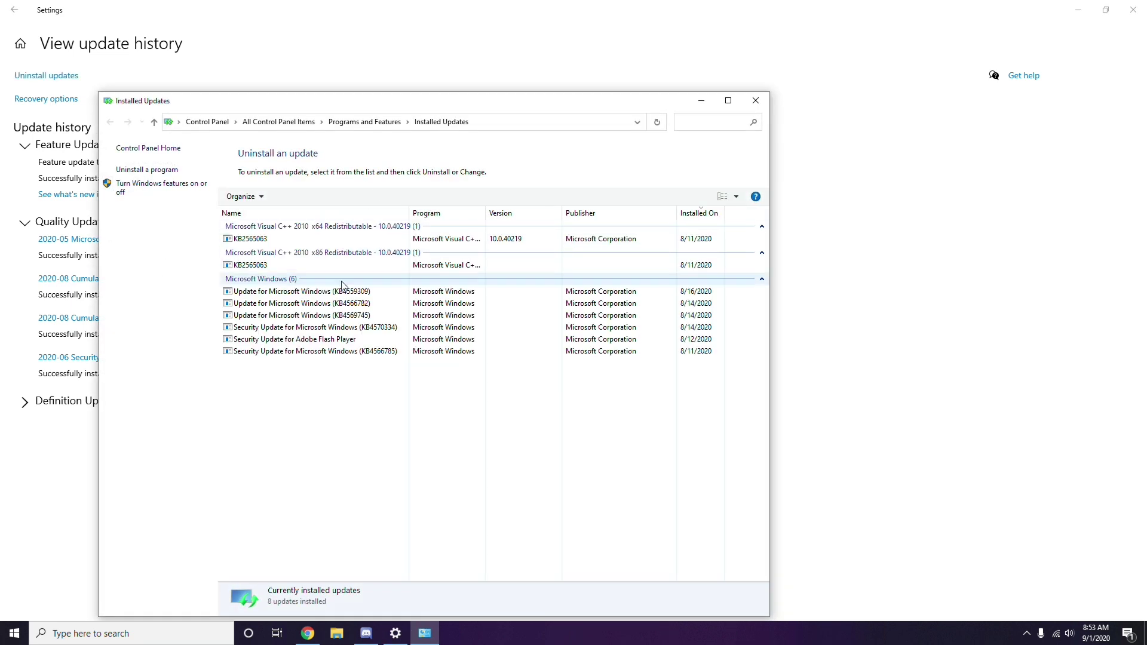
right_click(263, 244)
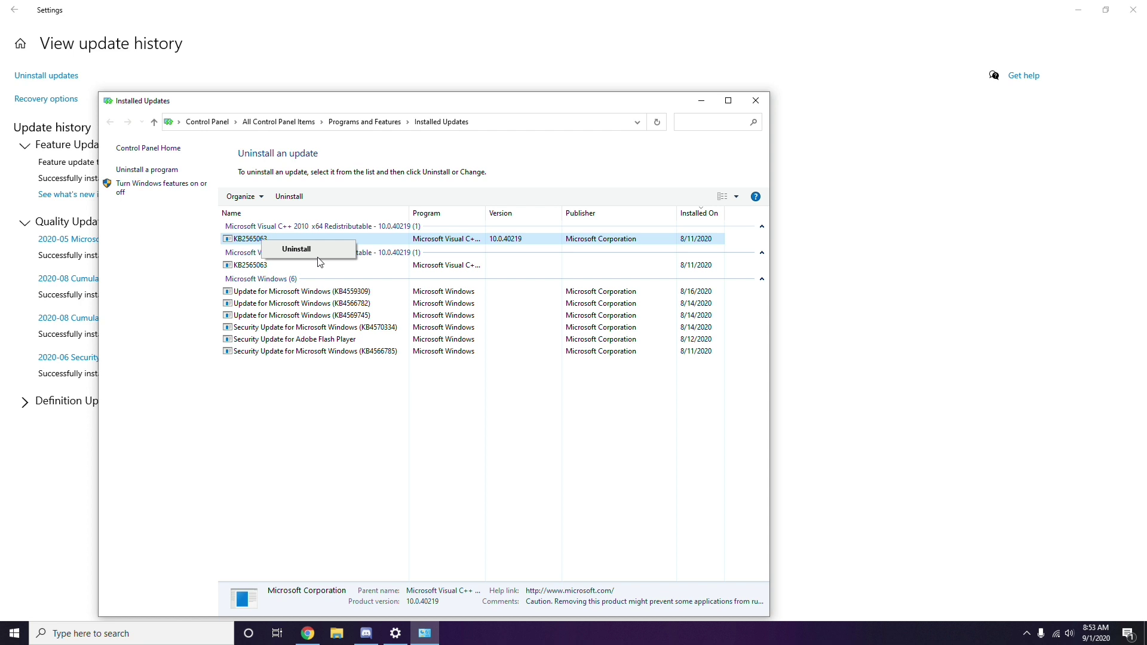
left_click(793, 223)
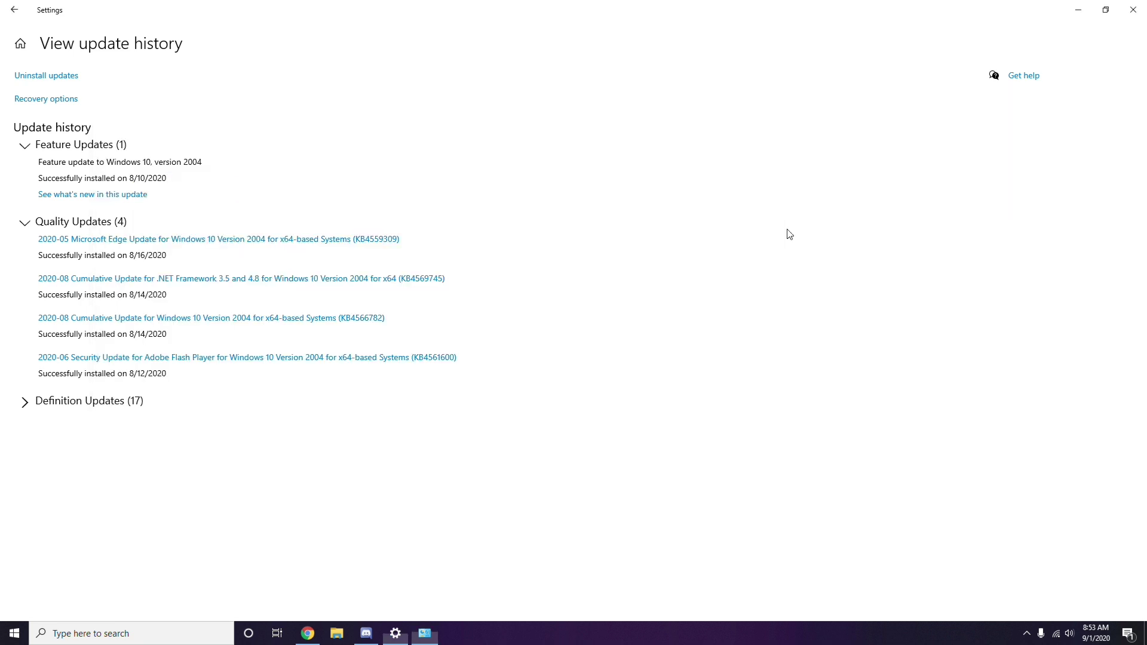
left_click(20, 15)
left_click(20, 15)
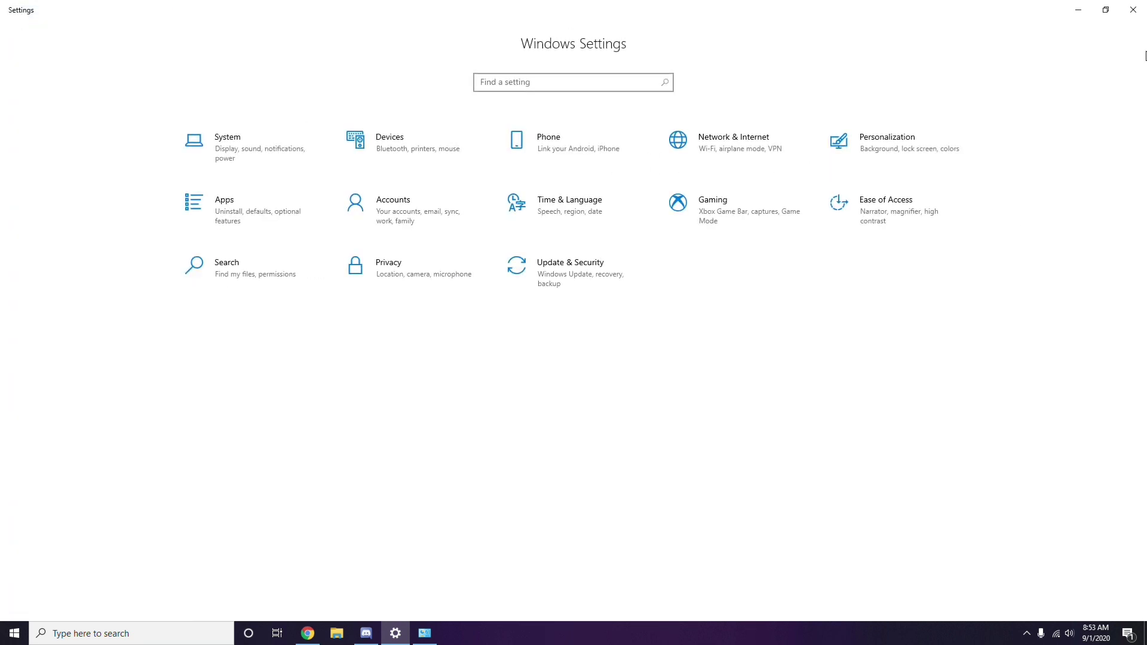
left_click(1134, 14)
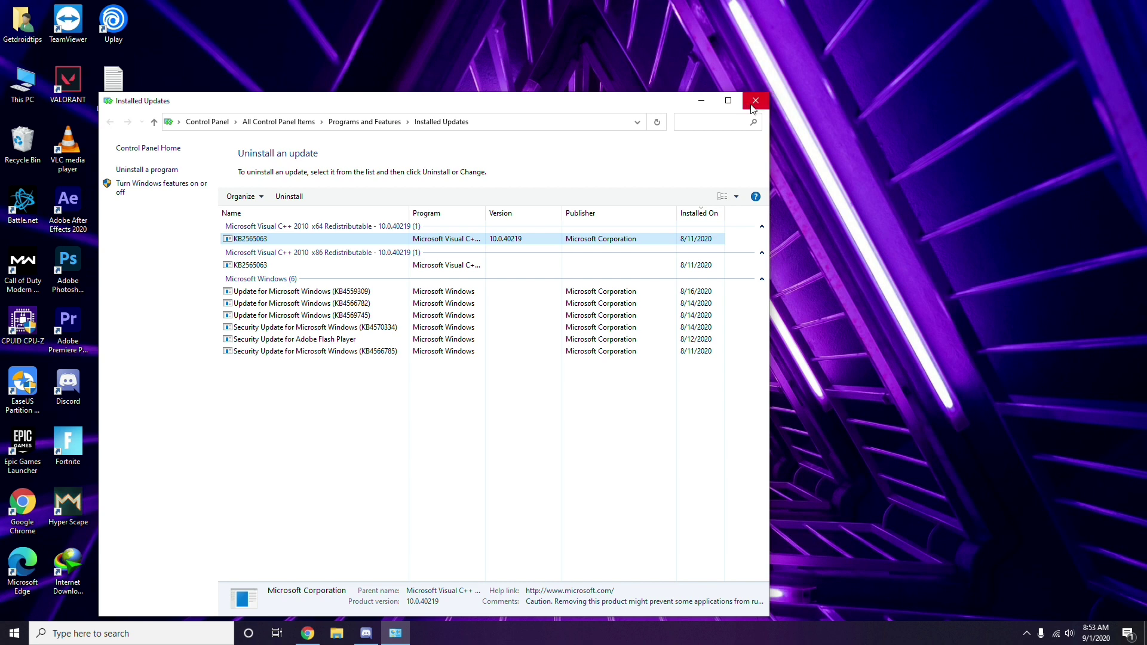
left_click(754, 102)
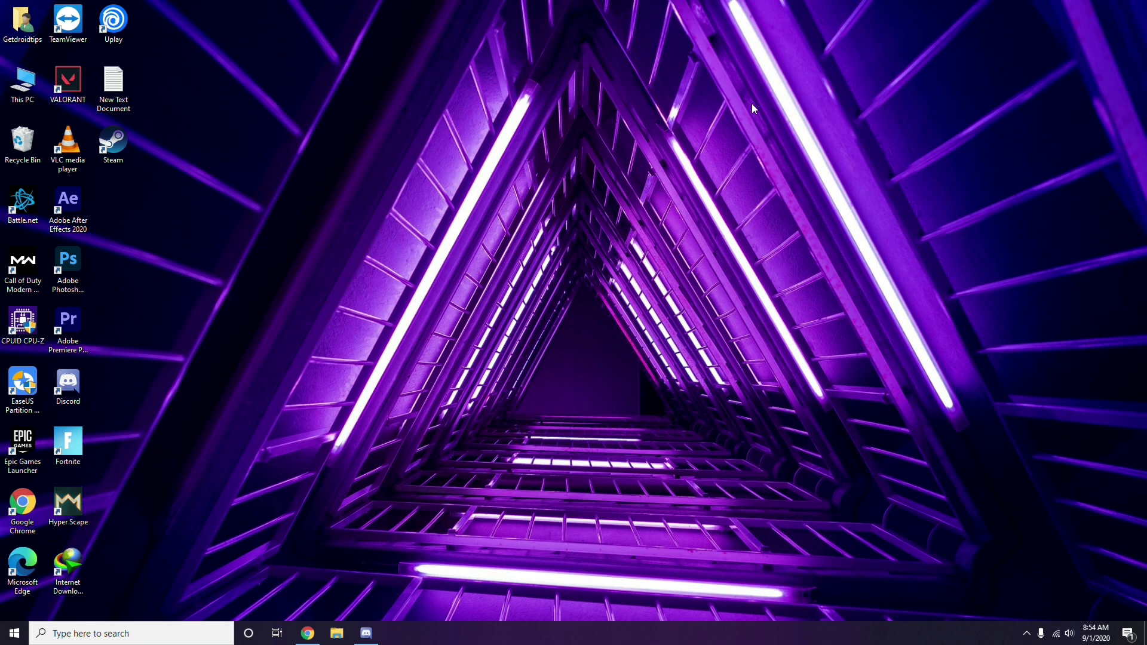
Open the temporary files folder by running %temp% from the Run dialog.
key("super+r")
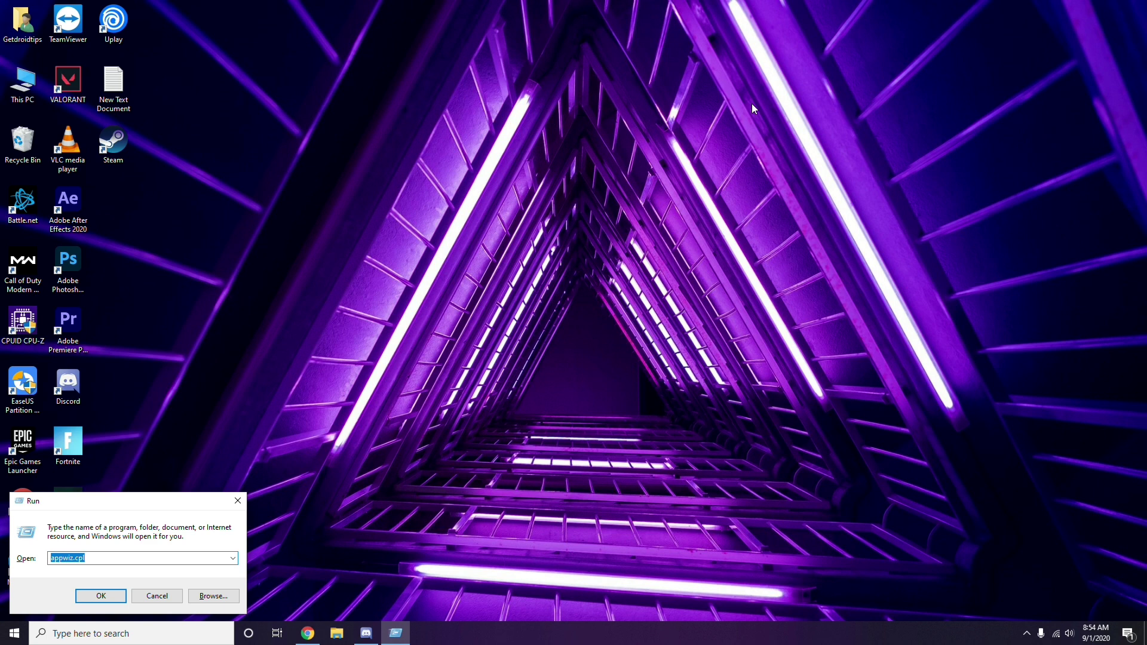
key("BackSpace")
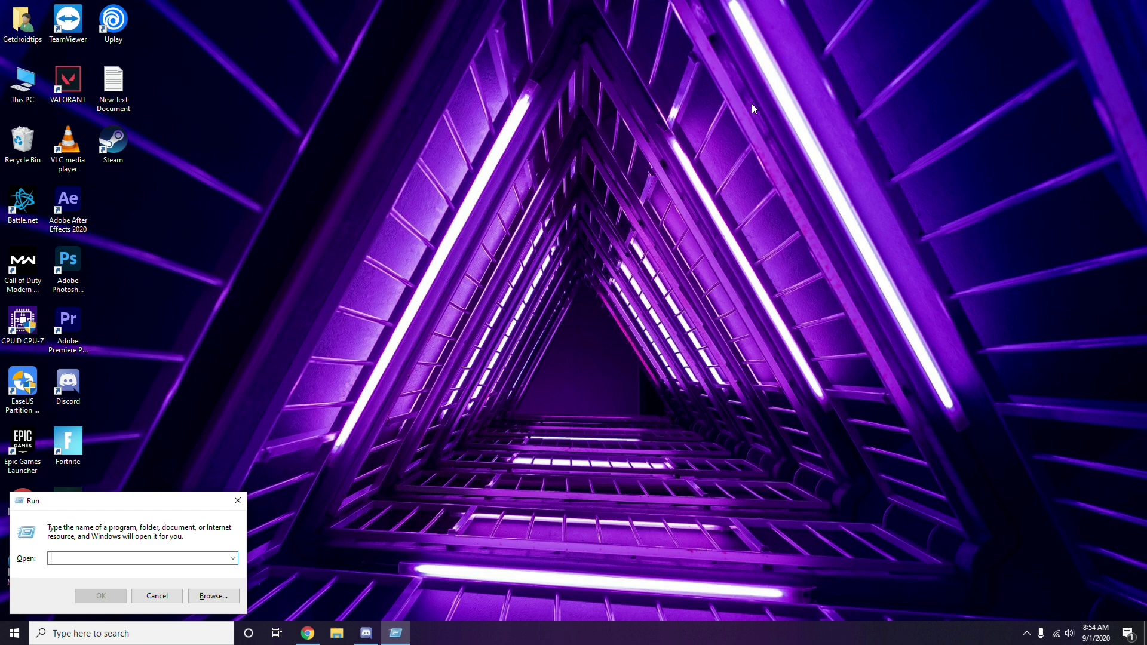
type("5")
key("BackSpace")
type("%")
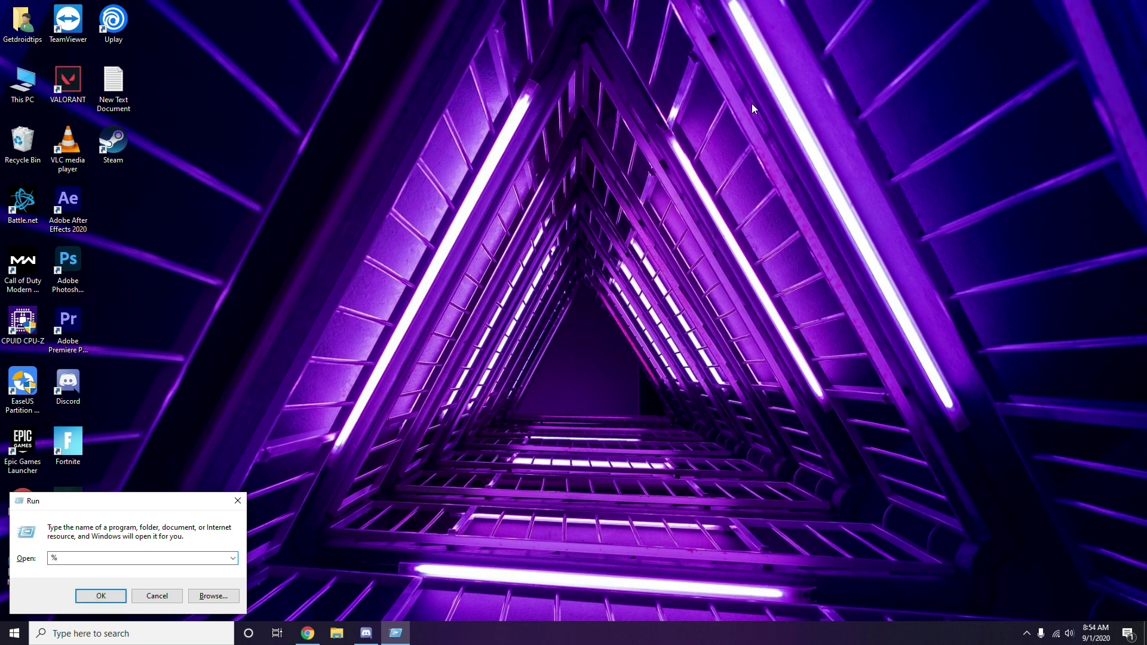
type("temp%")
left_click(101, 595)
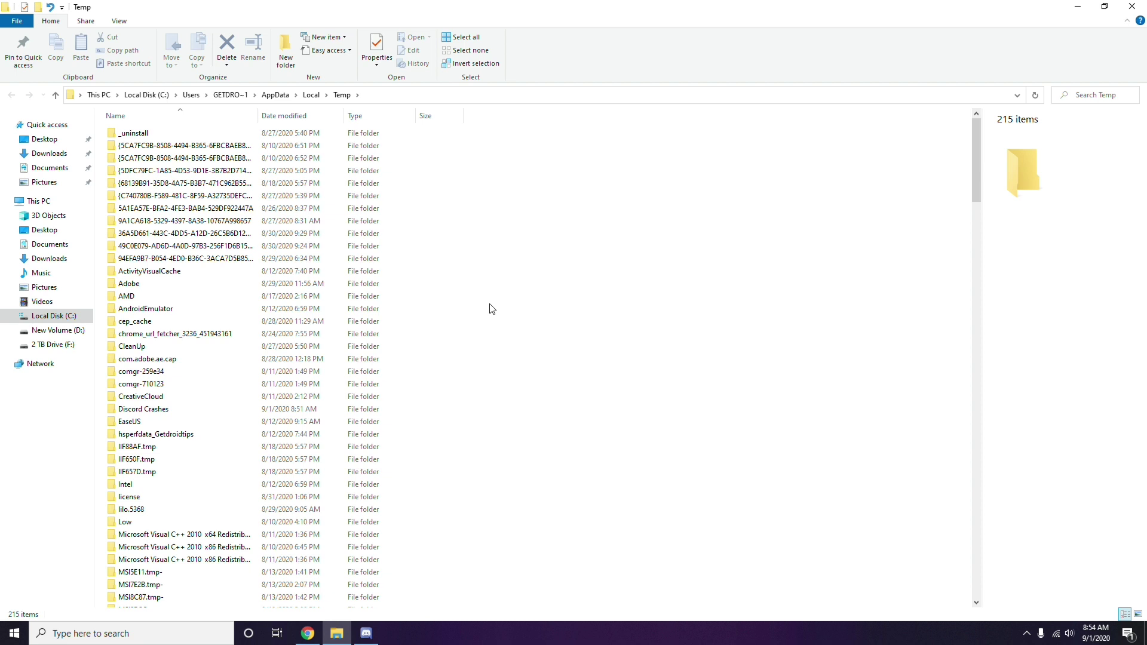
Select all items in the Temp folder, clear the selection, and close the folder window.
key("ctrl+a")
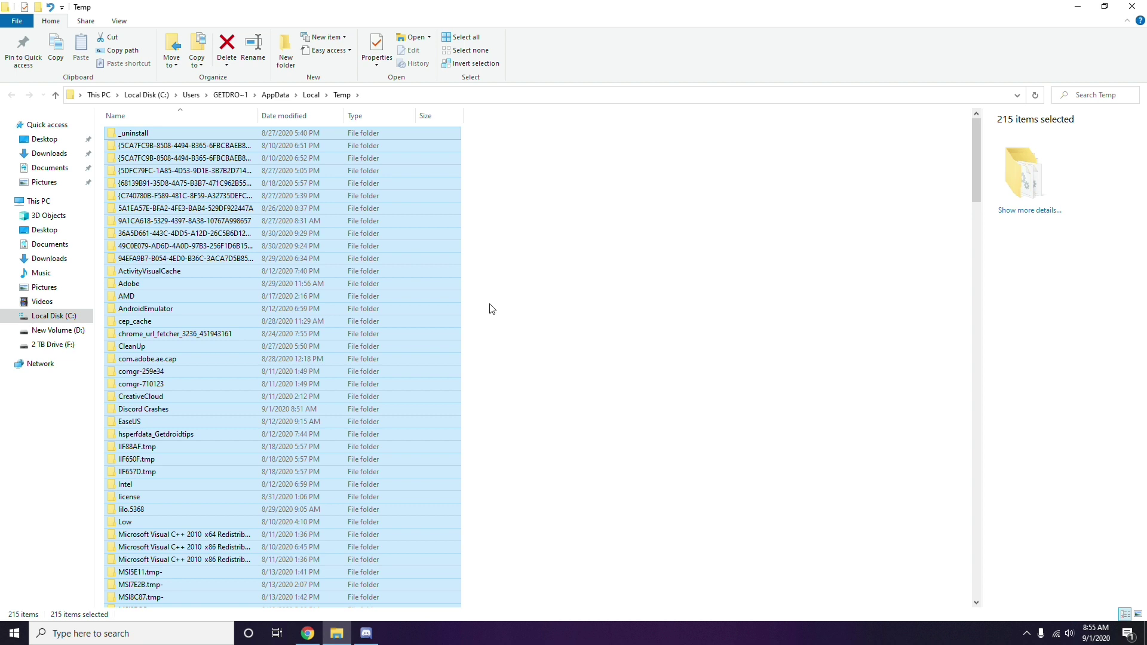
left_click(553, 305)
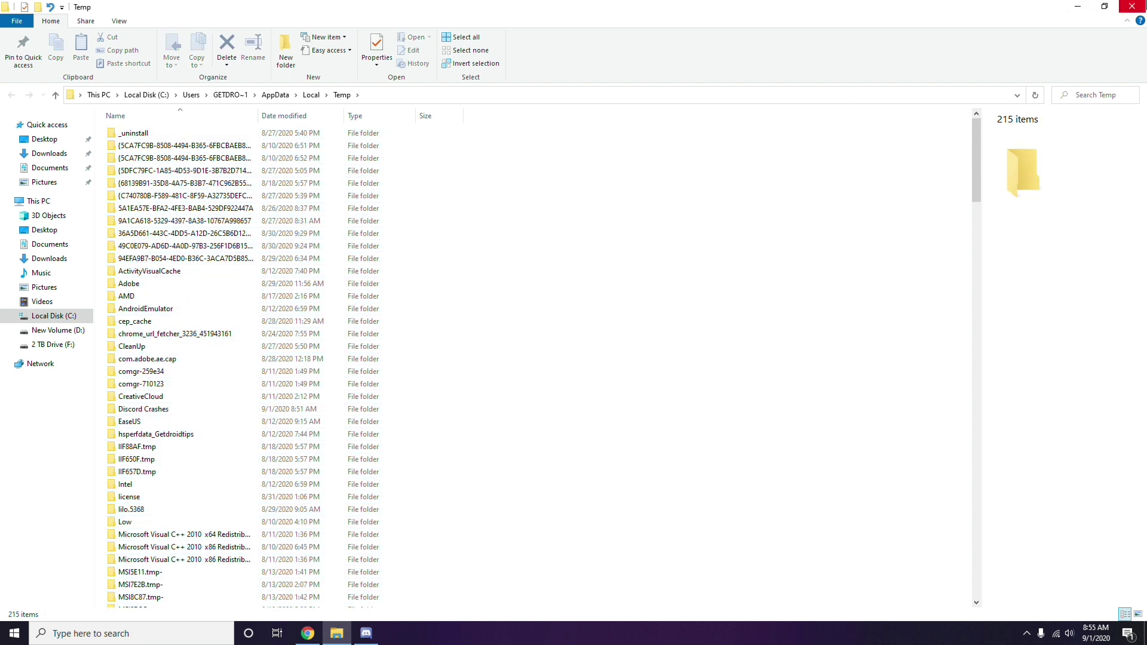
left_click(1132, 6)
right_click(439, 174)
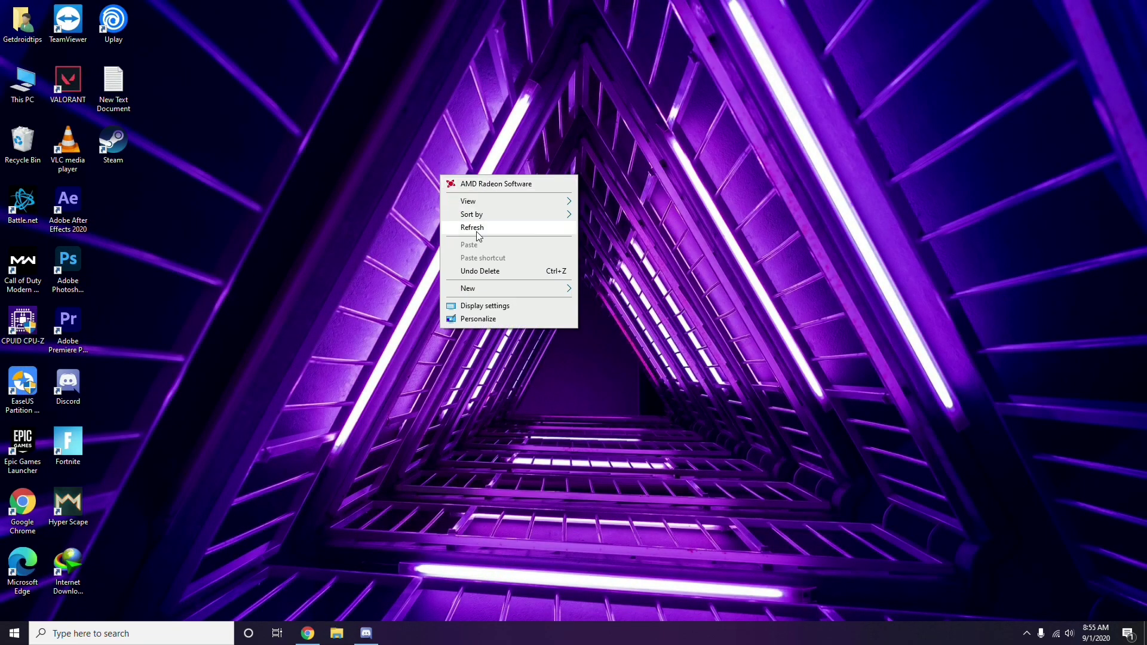
left_click(479, 231)
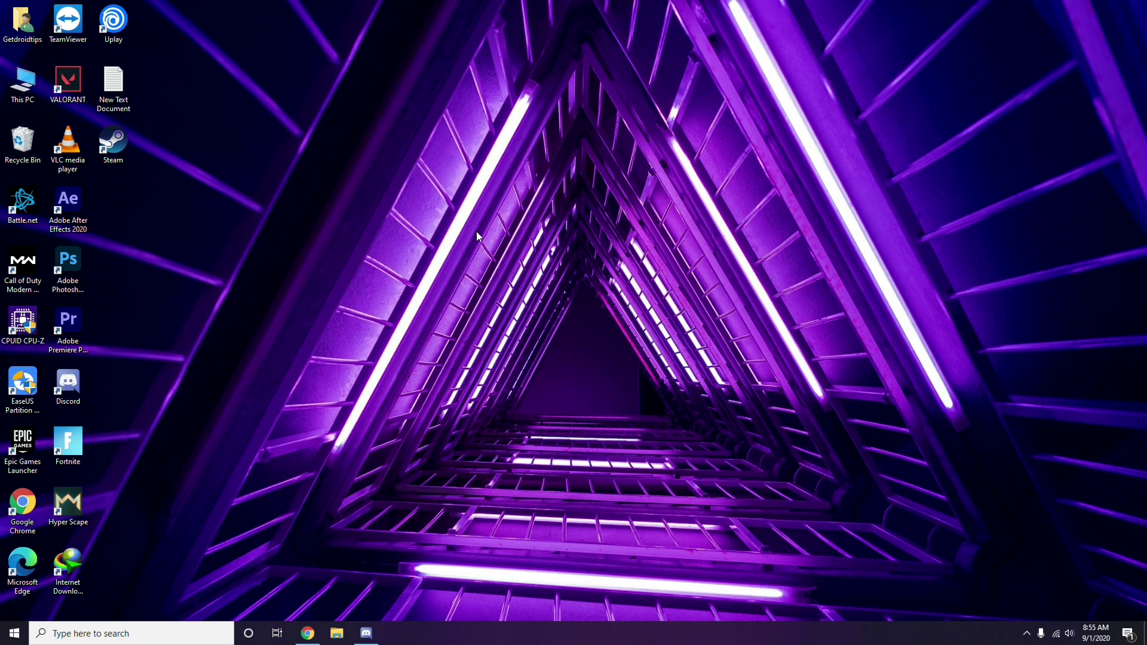
Open AMD Radeon Software from the hidden background apps, review its home page, and close it.
left_click(1027, 633)
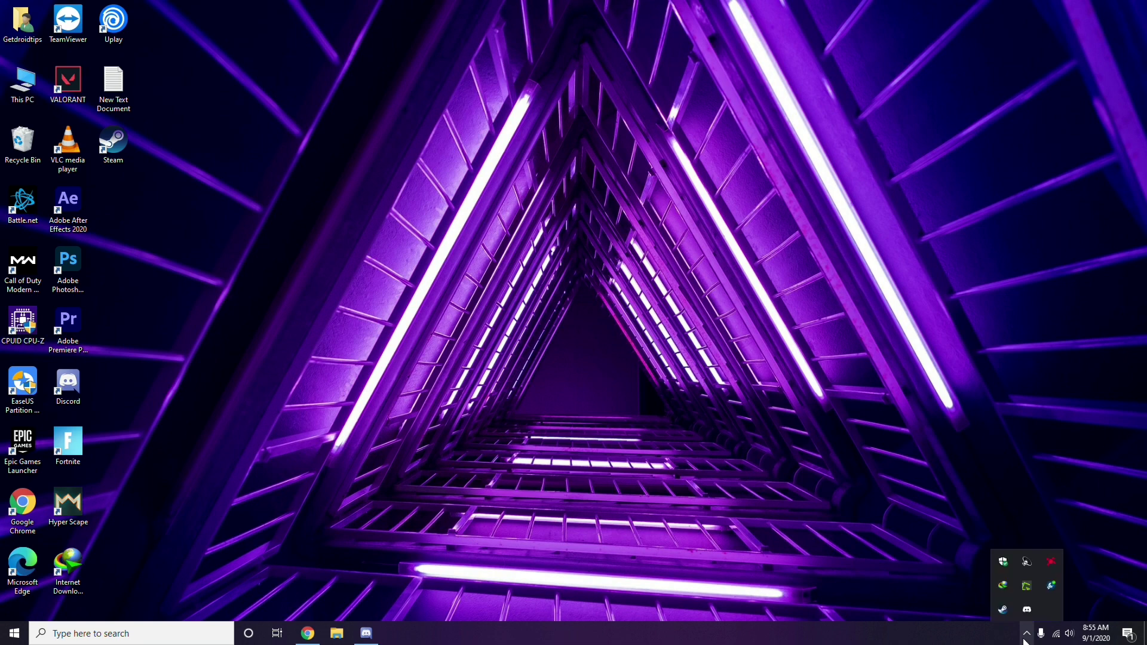
left_click(1049, 560)
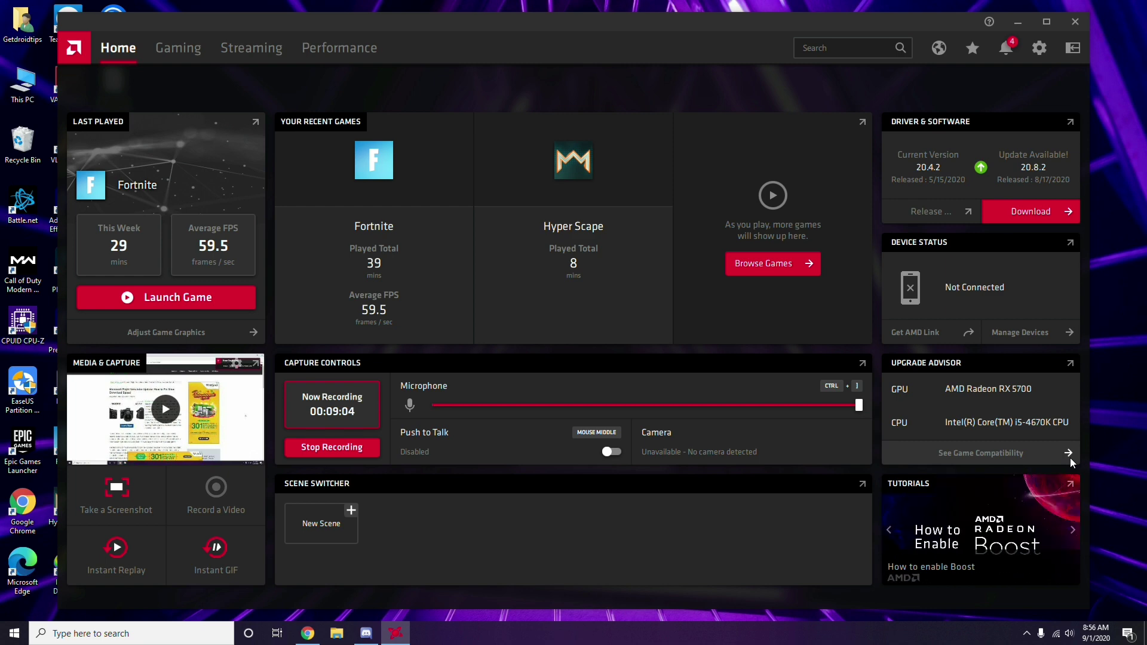
left_click(1081, 26)
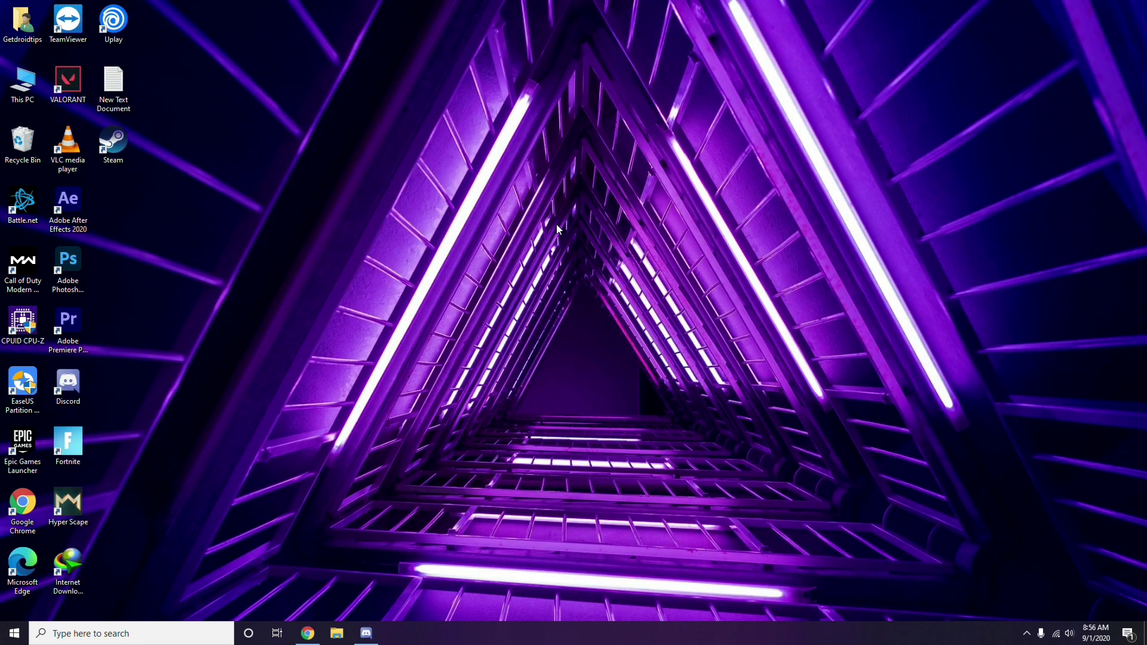
left_click(15, 633)
left_click(516, 444)
right_click(315, 275)
left_click(350, 327)
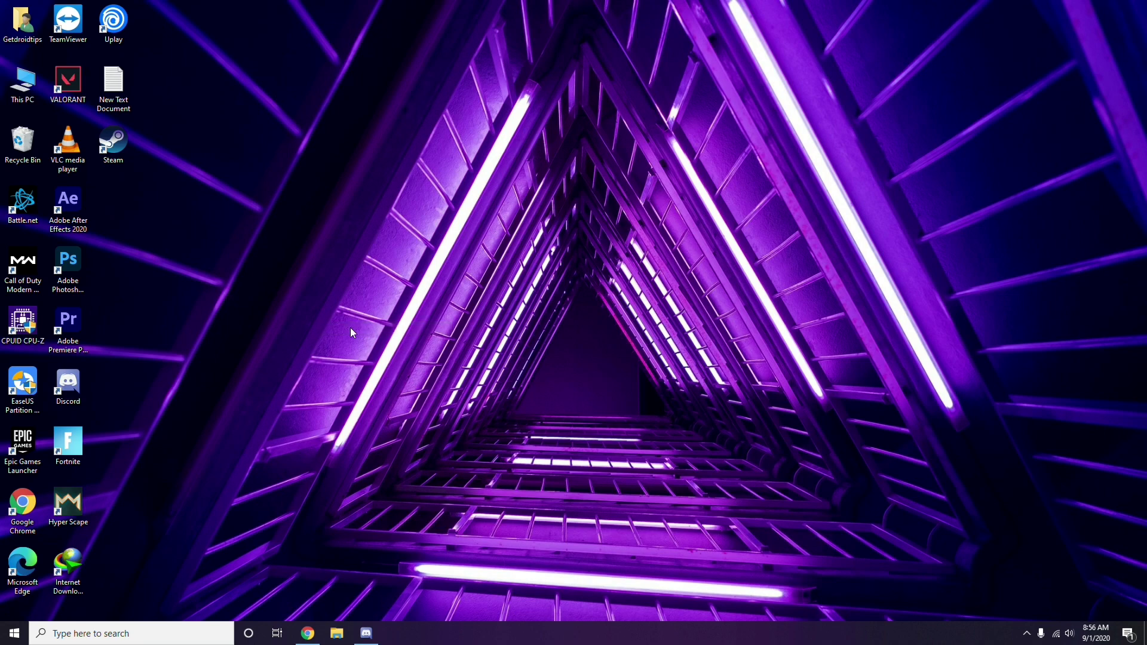